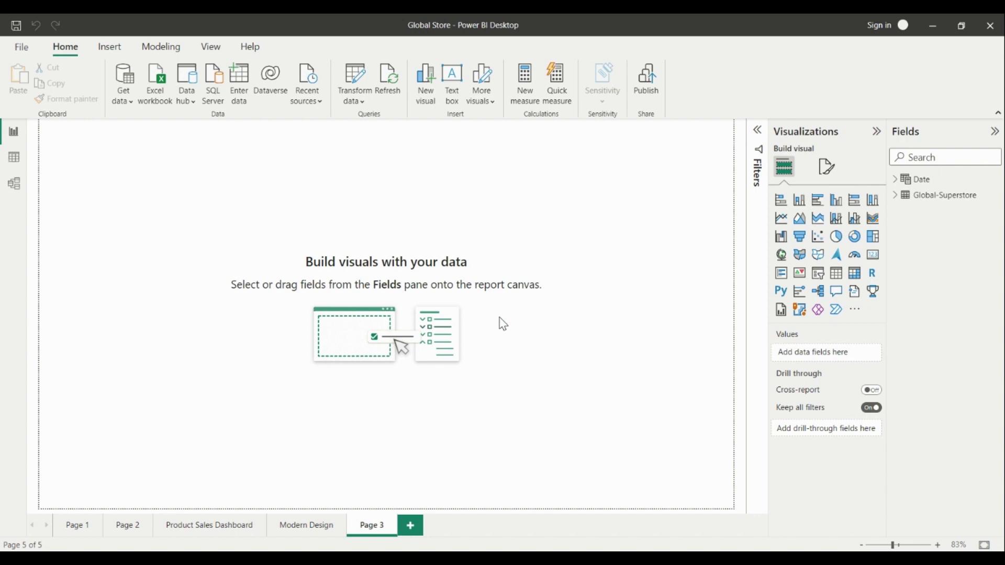
Step: Examine the Global-Superstore table's rows and columns and its list of fields
click(15, 157)
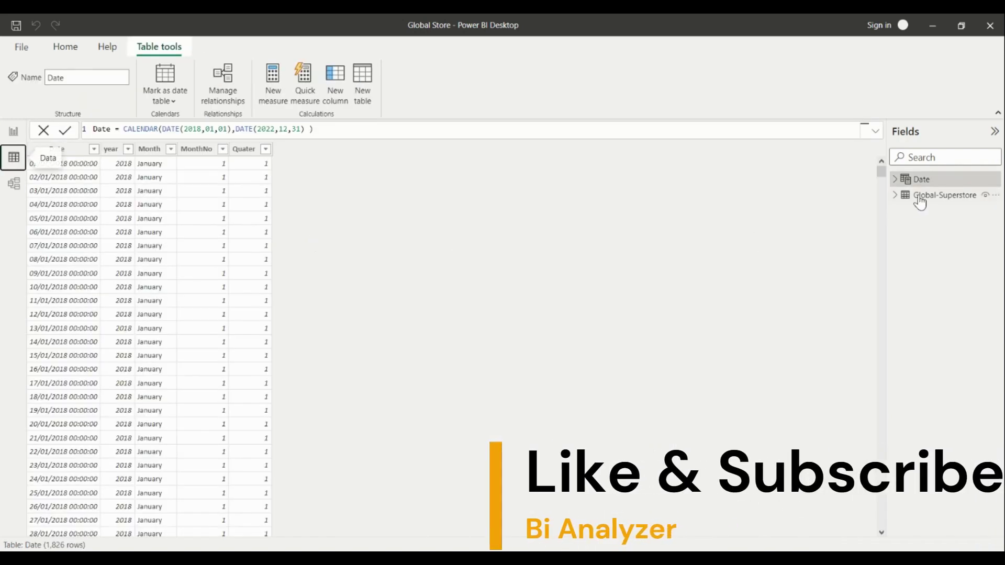
click(959, 198)
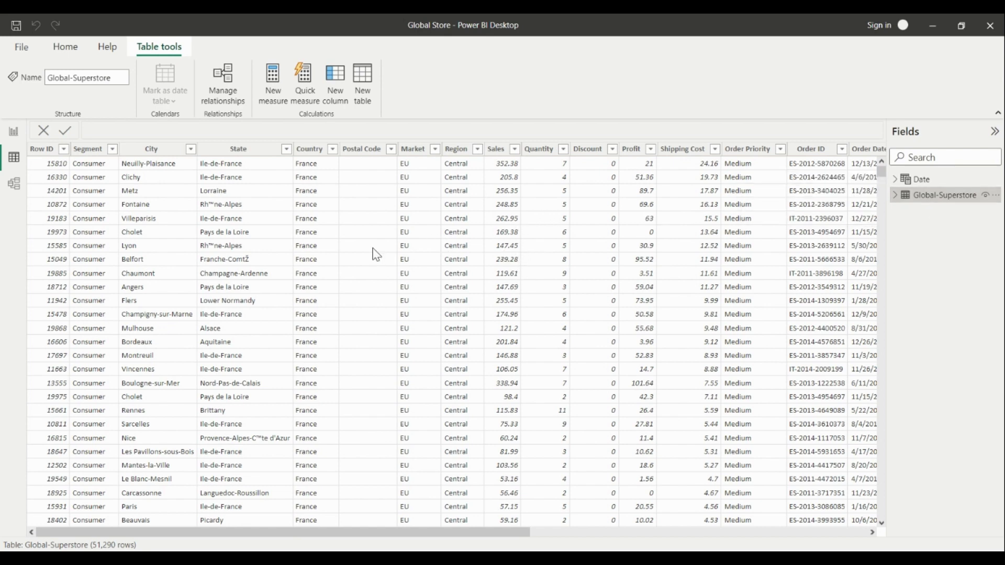
click(13, 132)
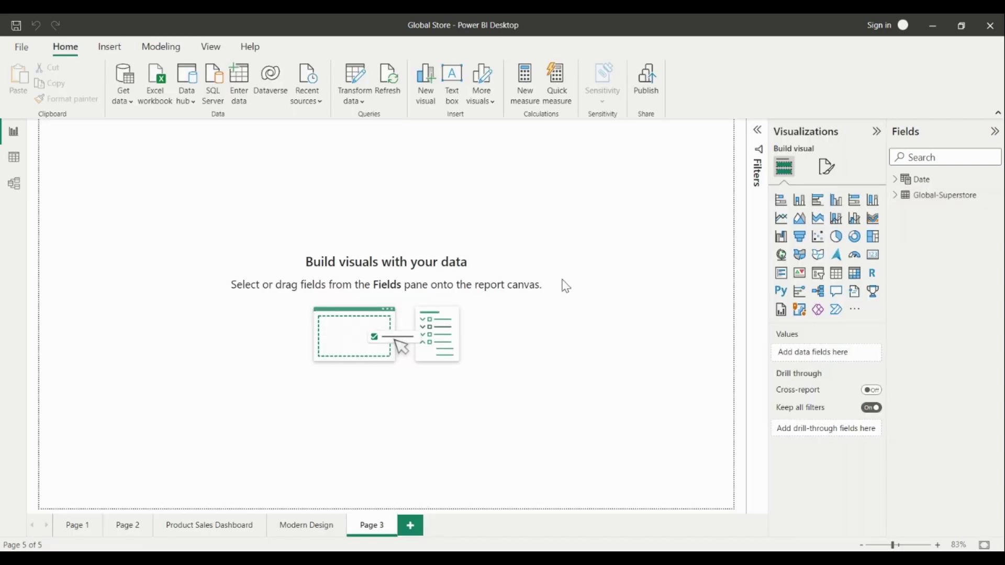
click(896, 197)
scroll(943, 251, down, 1)
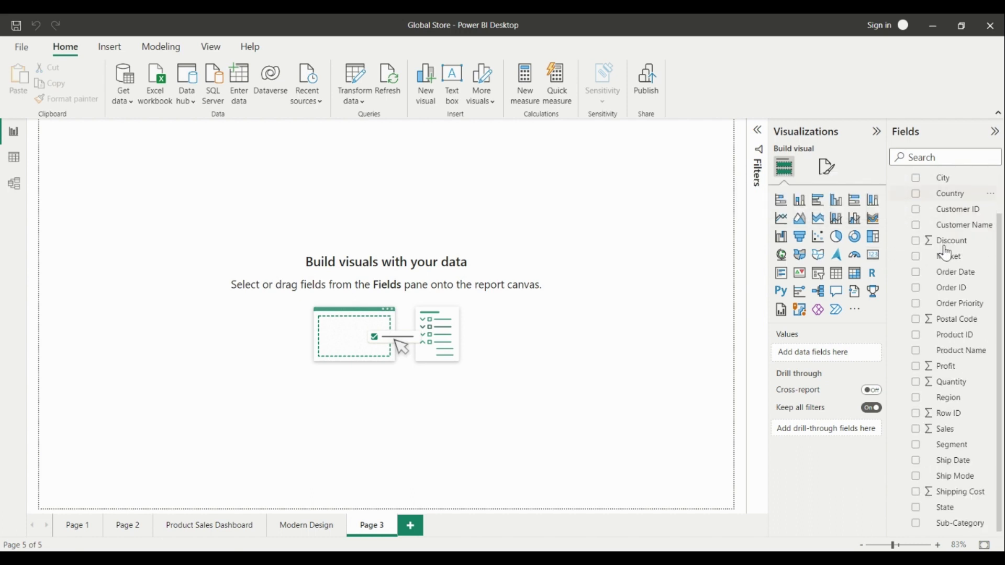
click(14, 157)
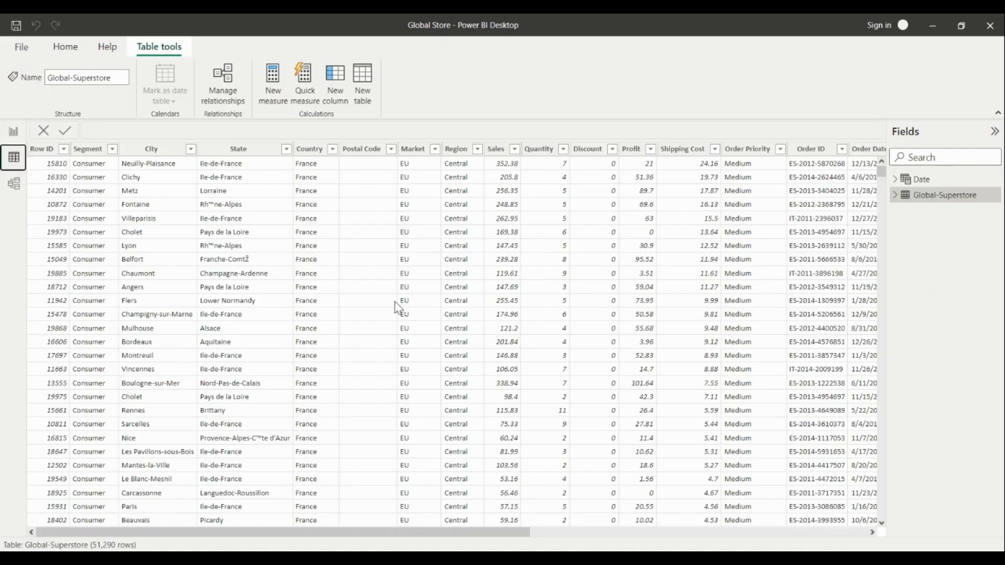
drag(397, 533, 288, 521)
click(14, 132)
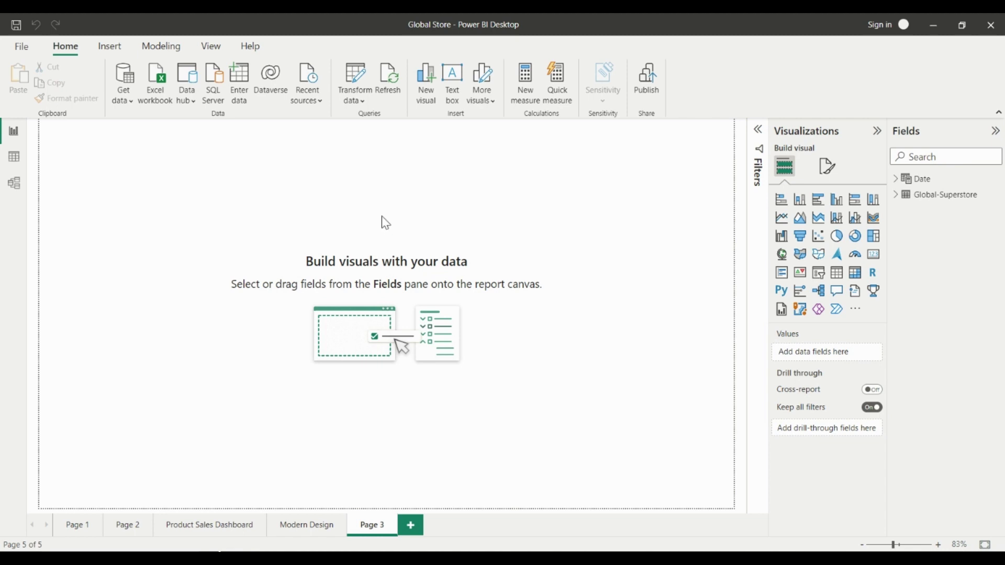
Step: Open the Power Query Editor and duplicate the Global-Superstore query
click(362, 101)
click(376, 122)
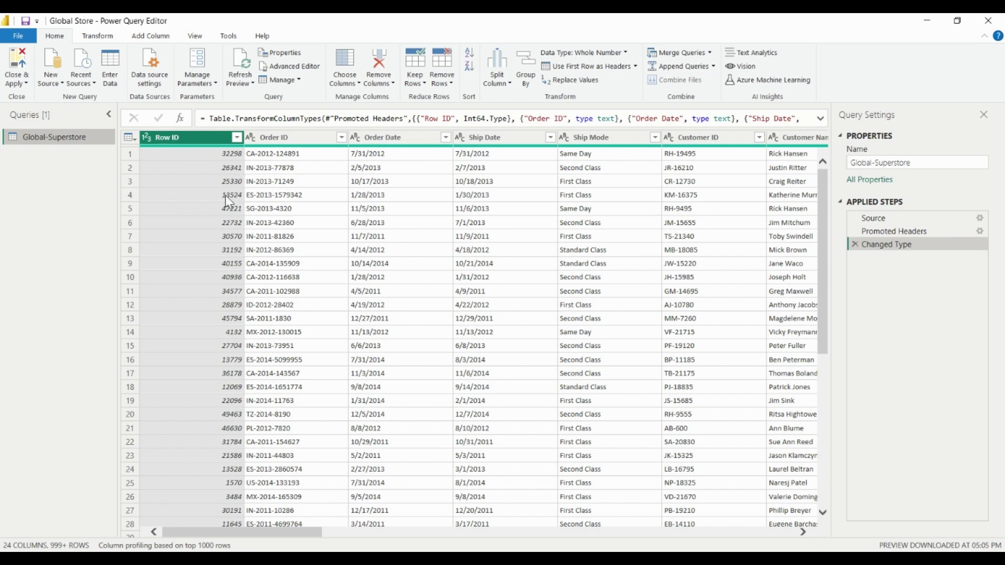
right_click(50, 136)
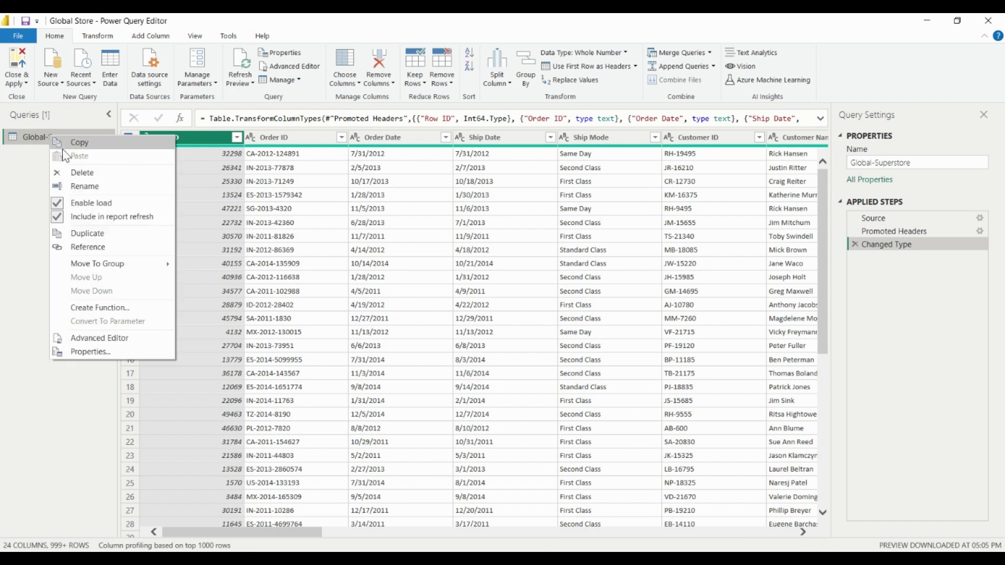
click(105, 233)
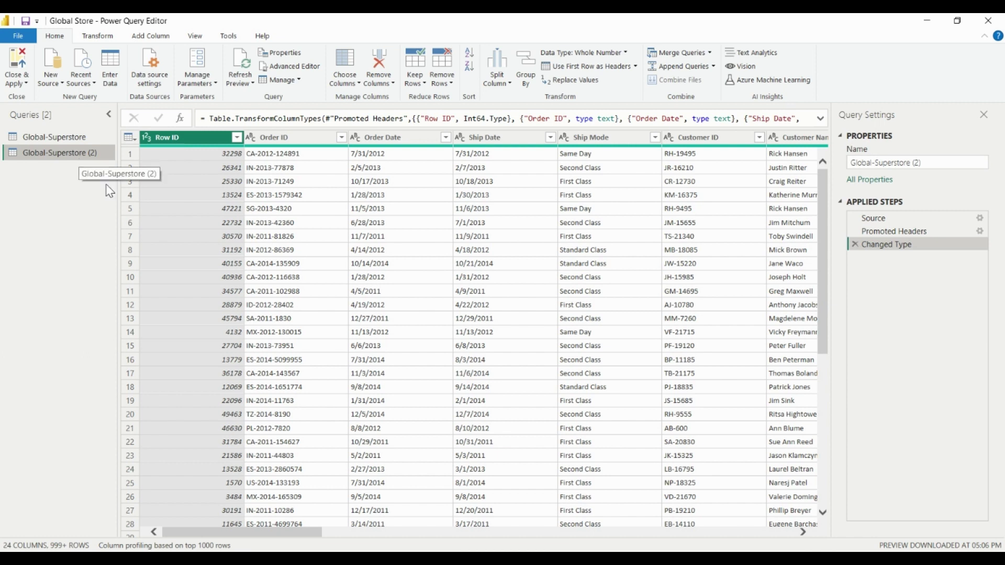
click(271, 139)
click(411, 142)
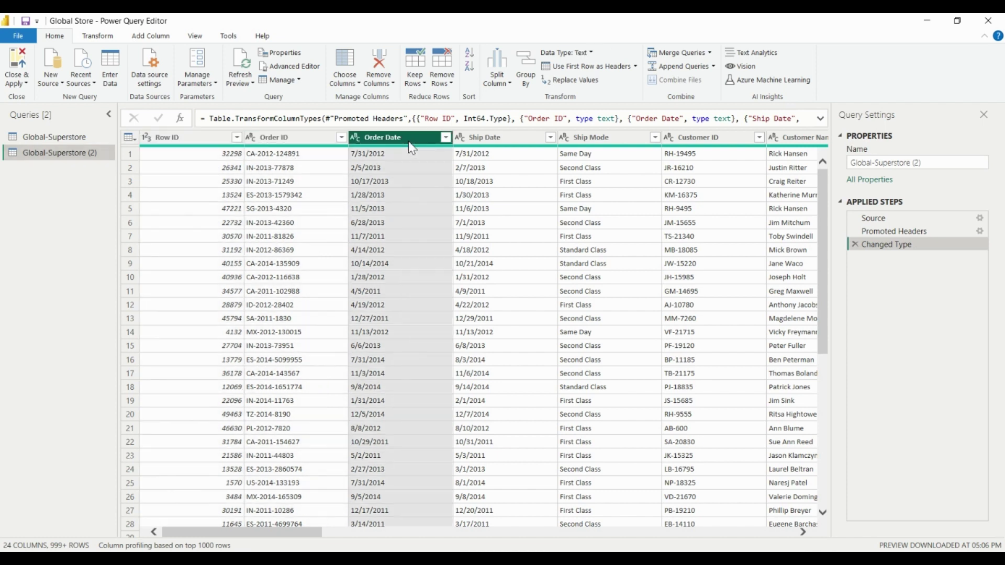
click(493, 143)
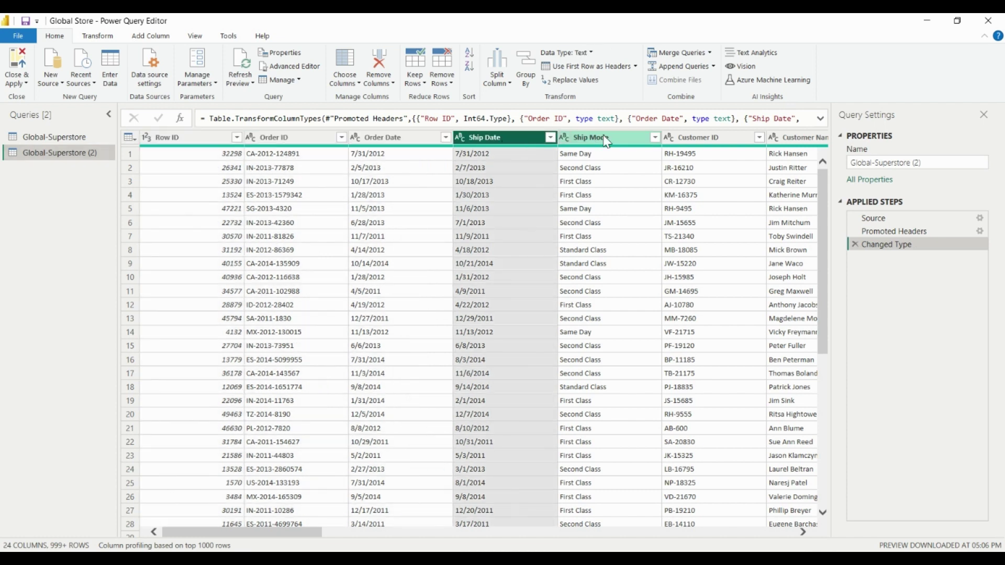
click(606, 141)
Step: Keep only the Order Priority, Ship Mode, Ship Date, Order Date, Order ID and Row ID columns in the duplicated query
drag(307, 533, 554, 533)
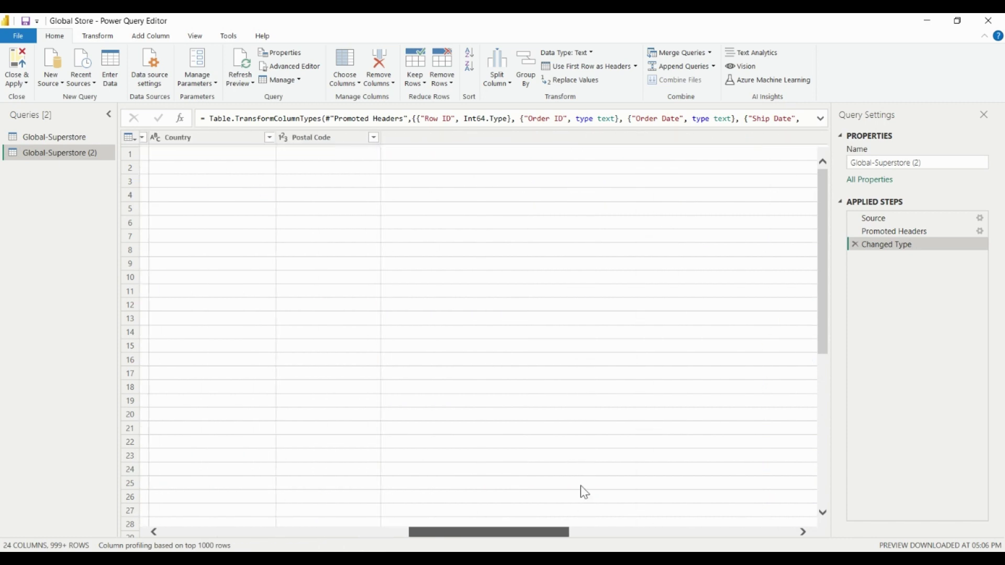
drag(580, 486, 869, 463)
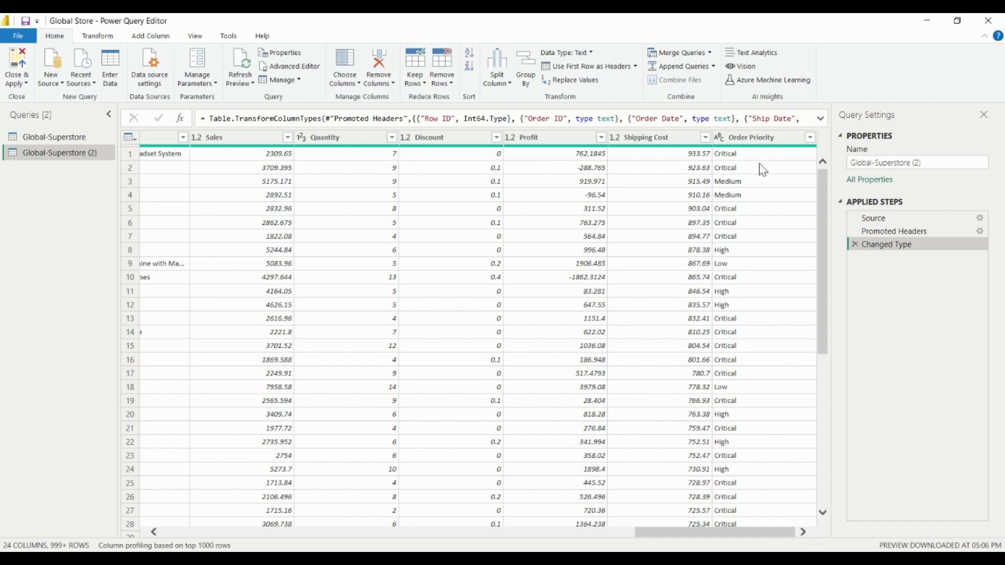
click(767, 138)
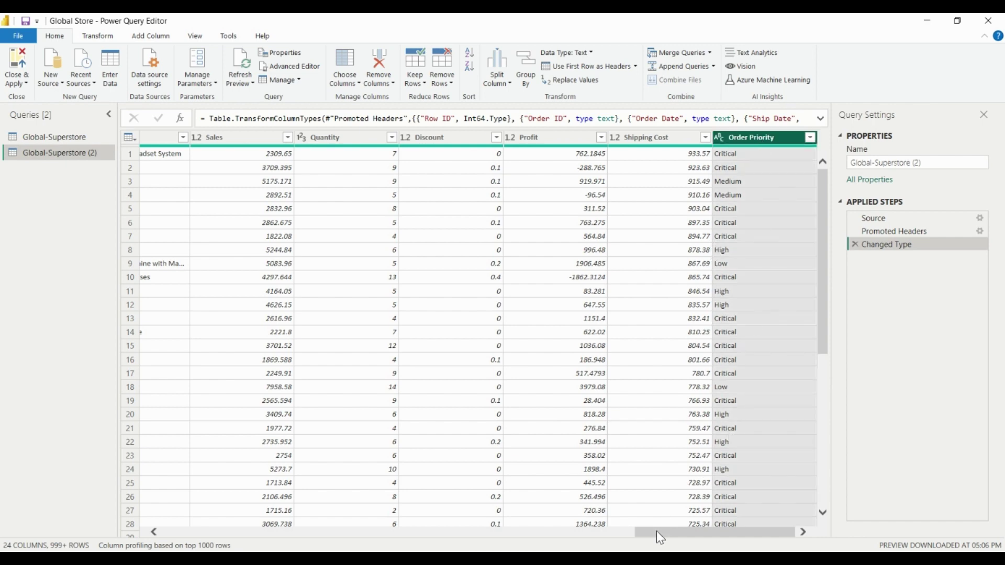
drag(657, 533, 159, 516)
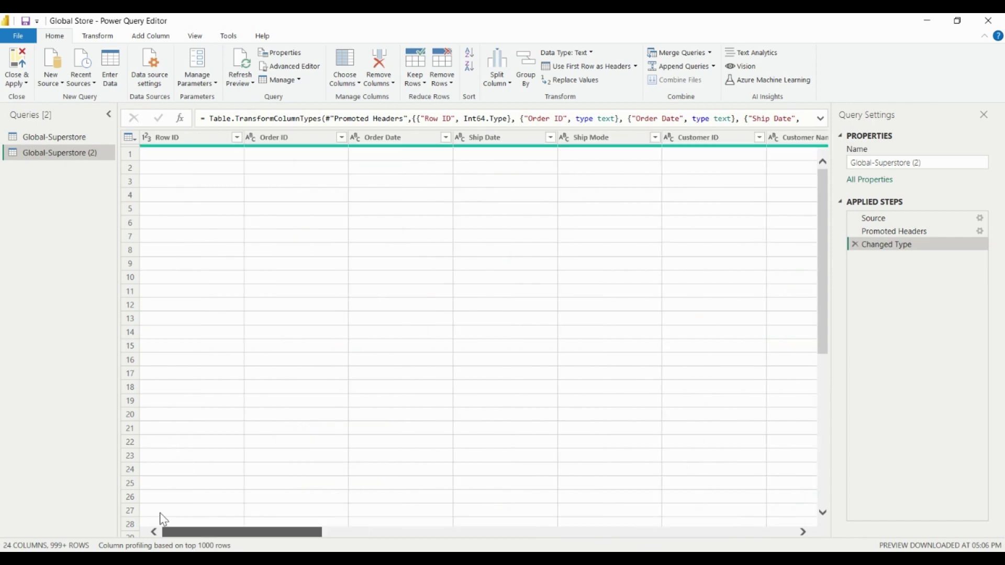
click(592, 138)
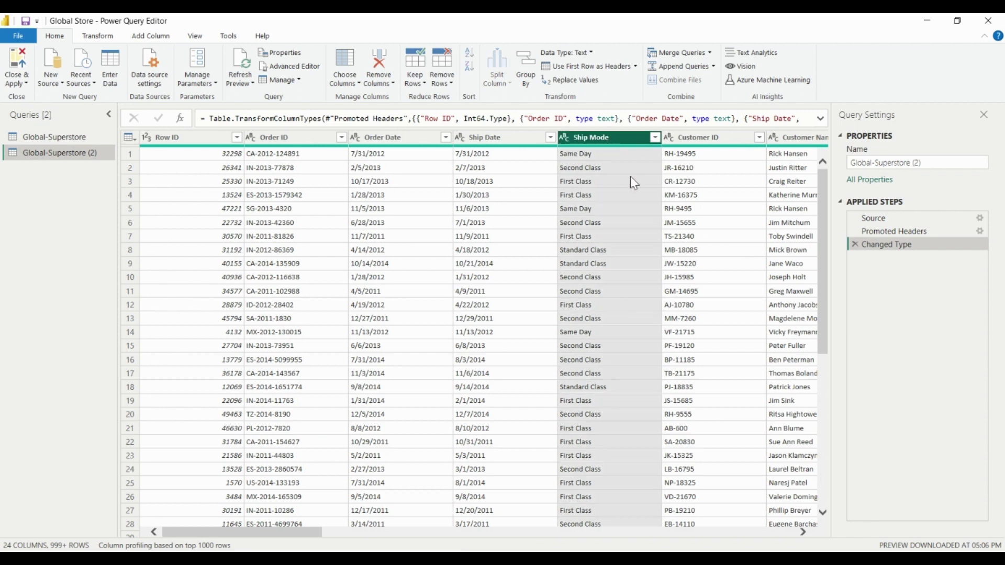
ctrl+click(491, 138)
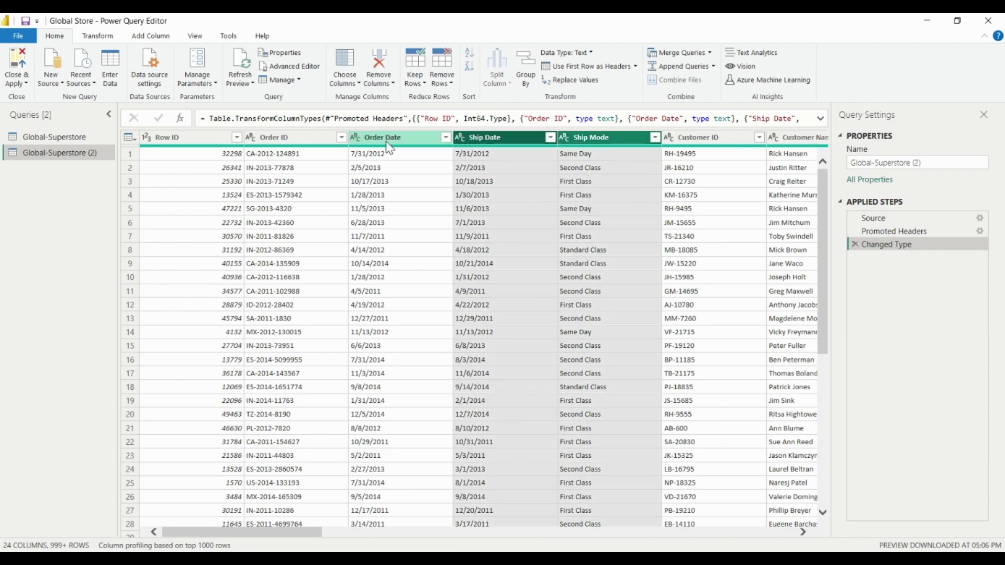
ctrl+click(385, 138)
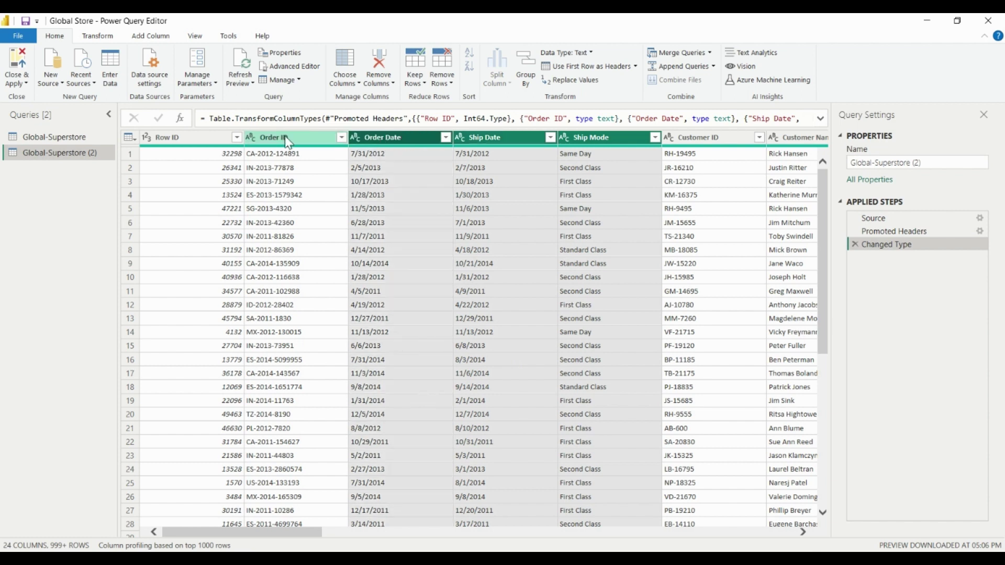
ctrl+click(285, 136)
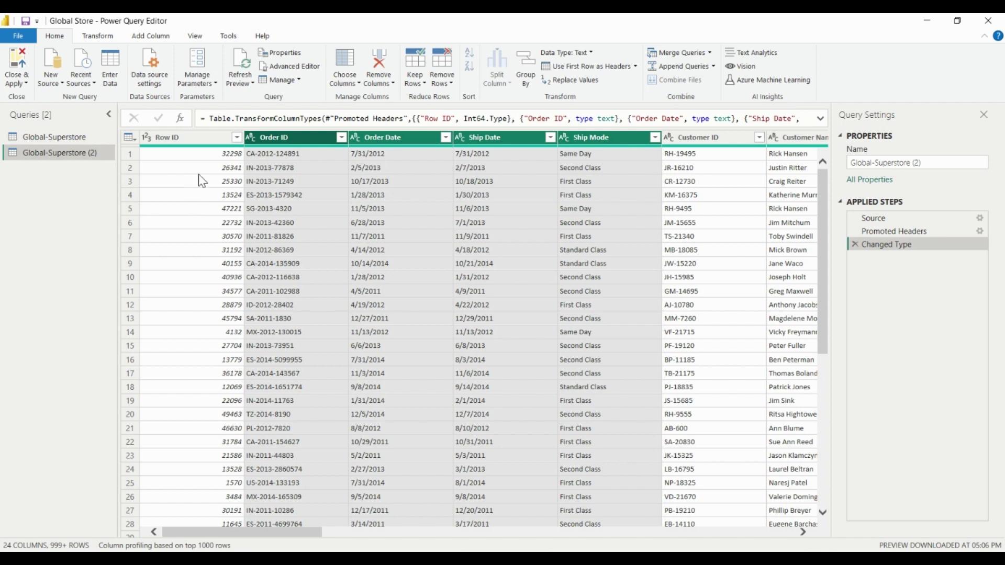
ctrl+click(184, 142)
right_click(200, 140)
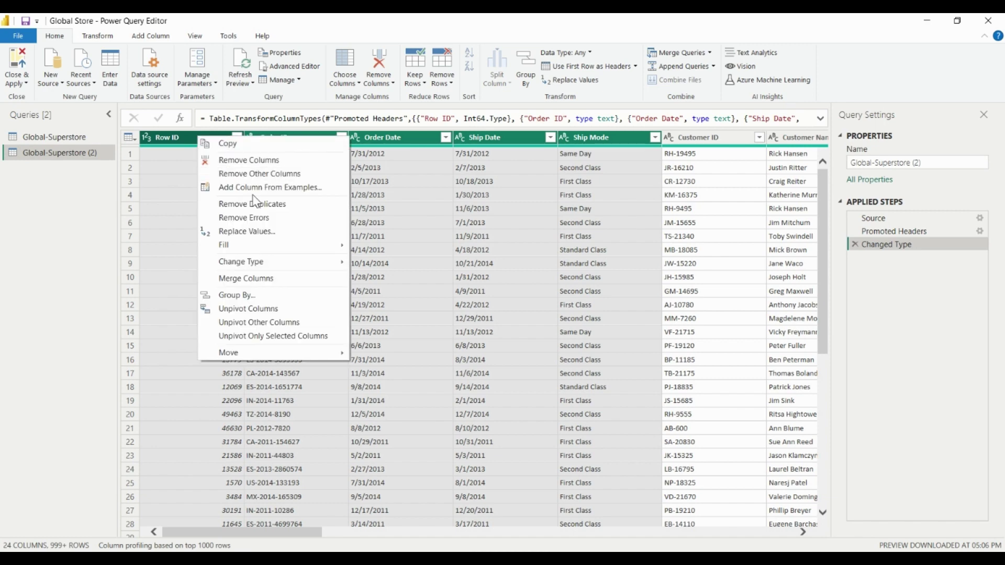
click(256, 175)
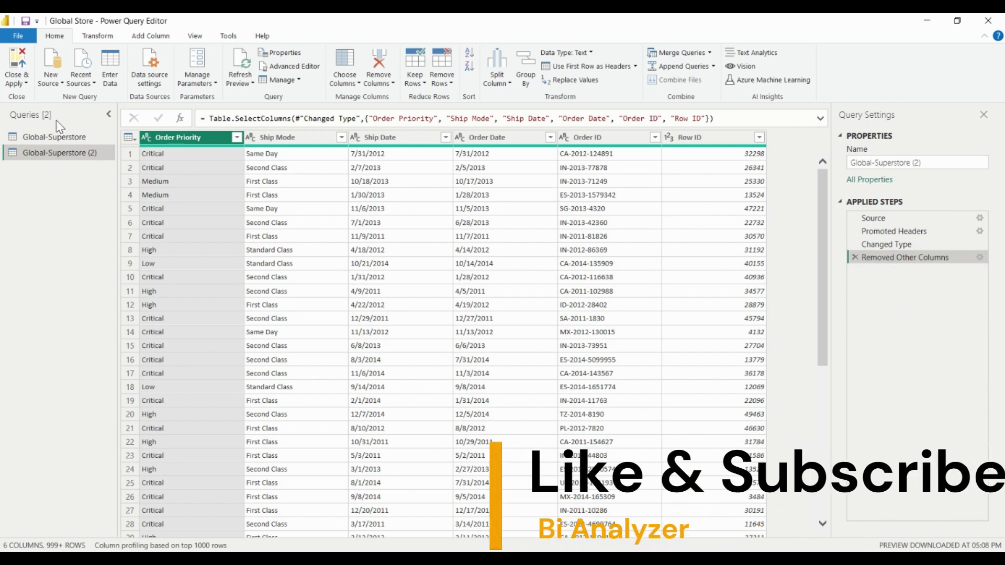
Step: Rename the duplicated query Global-Superstore (2) as Order Table
double_click(47, 154)
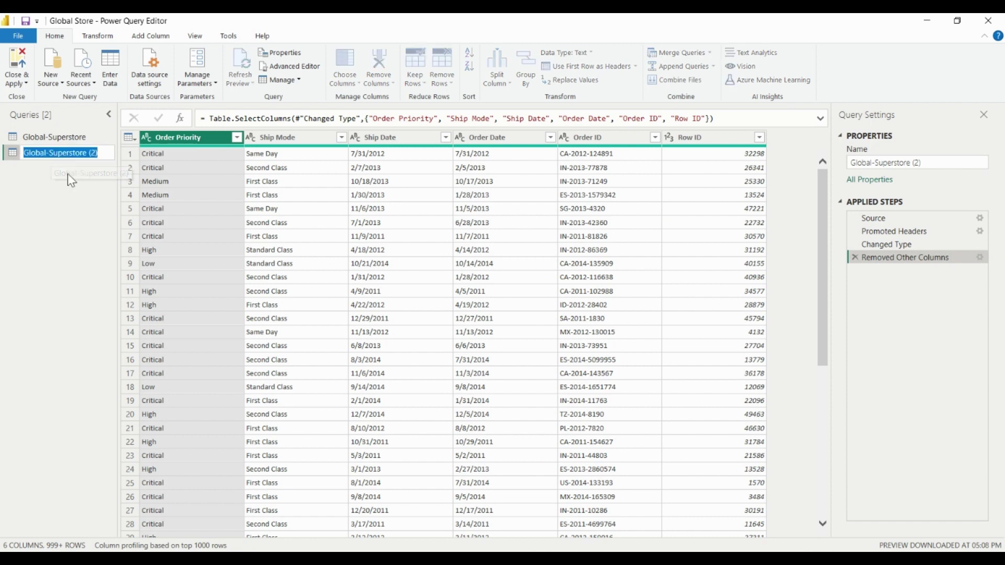
text(Or)
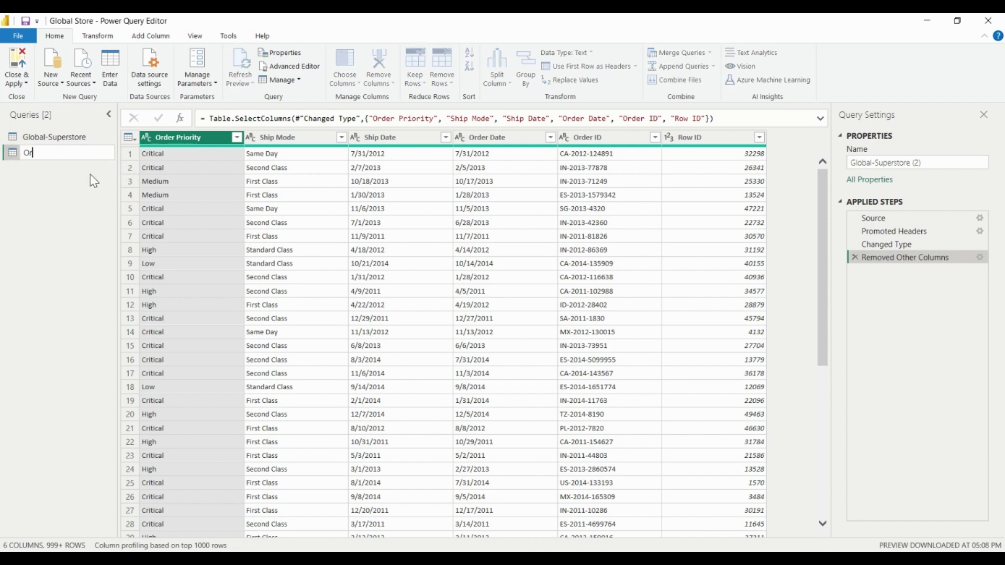
text(der Table)
key(Return)
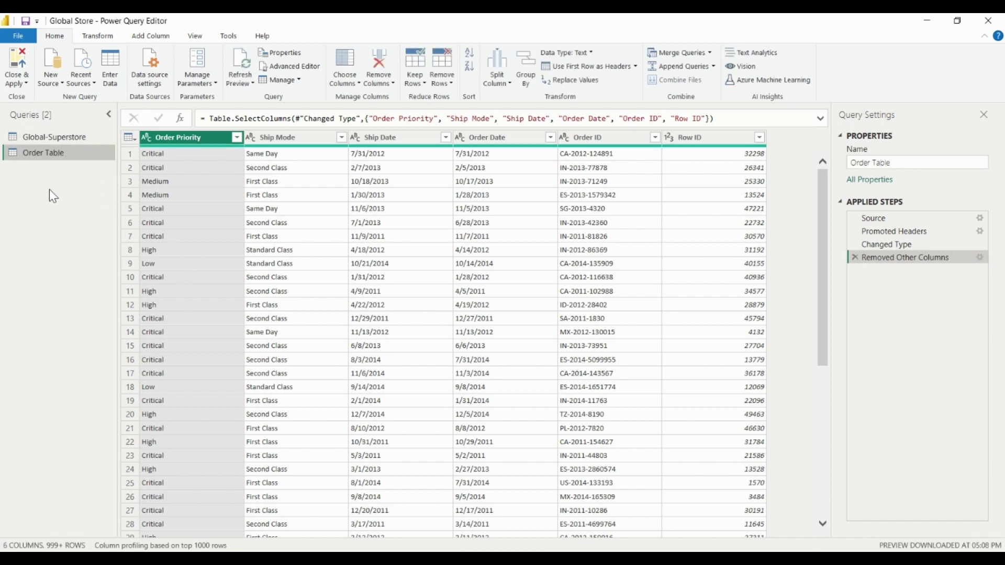
click(68, 136)
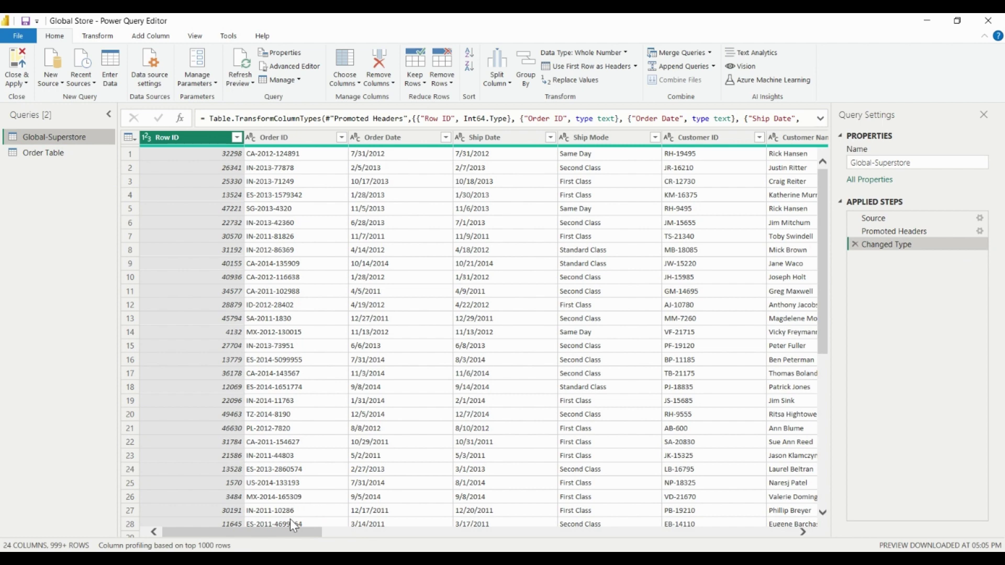
drag(291, 536, 357, 551)
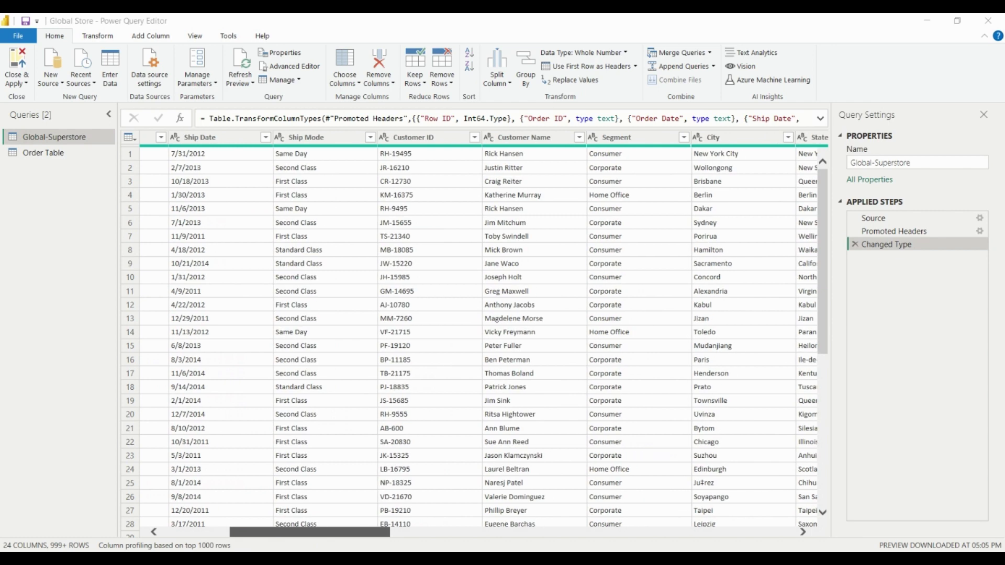
scroll(397, 501, right, 3)
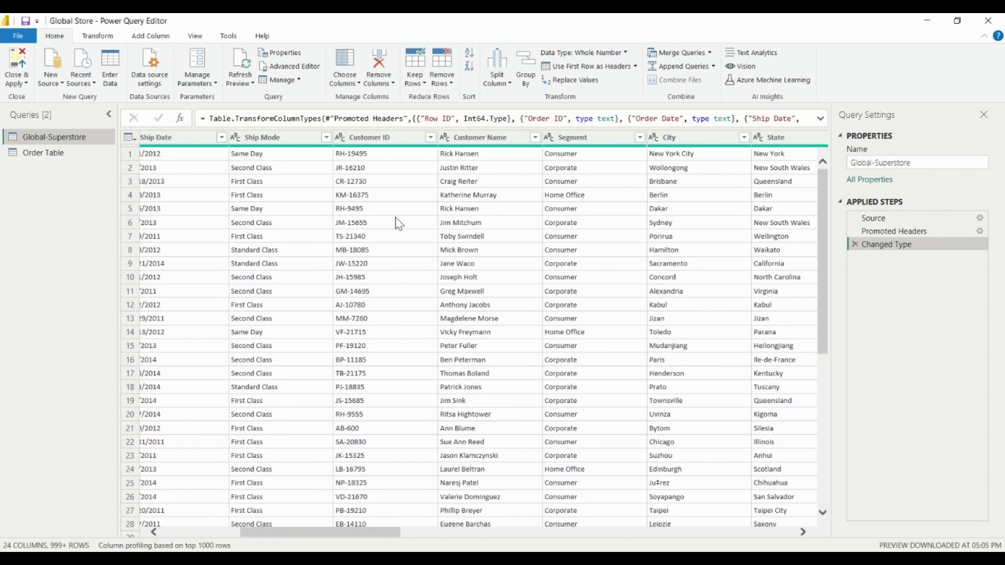
click(370, 137)
ctrl+click(471, 137)
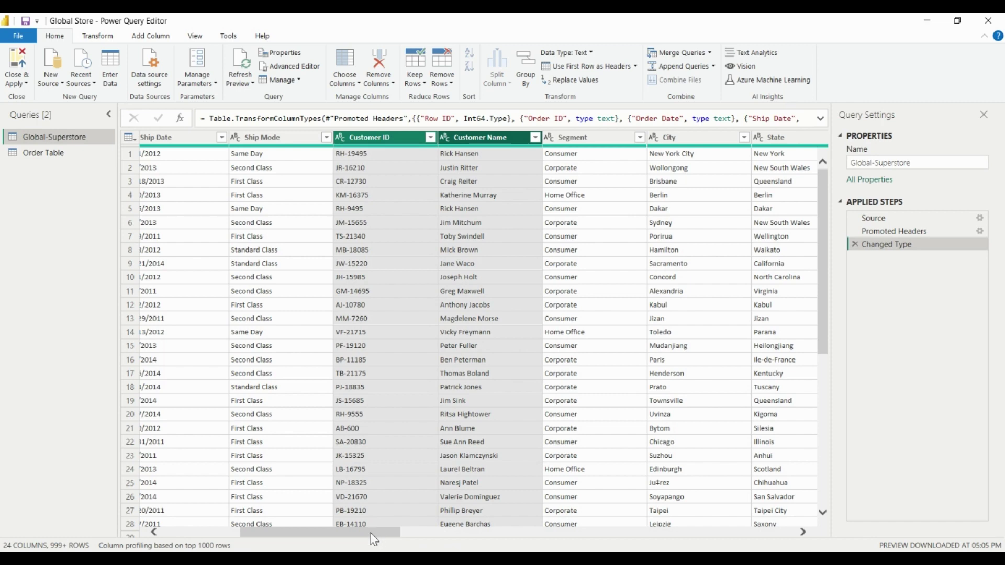
drag(375, 534, 242, 532)
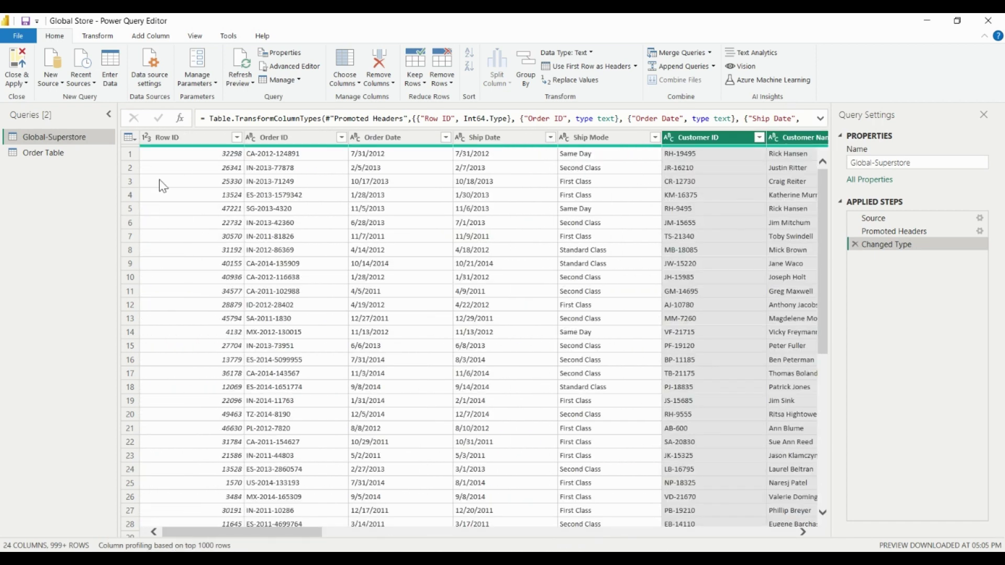
ctrl+click(187, 139)
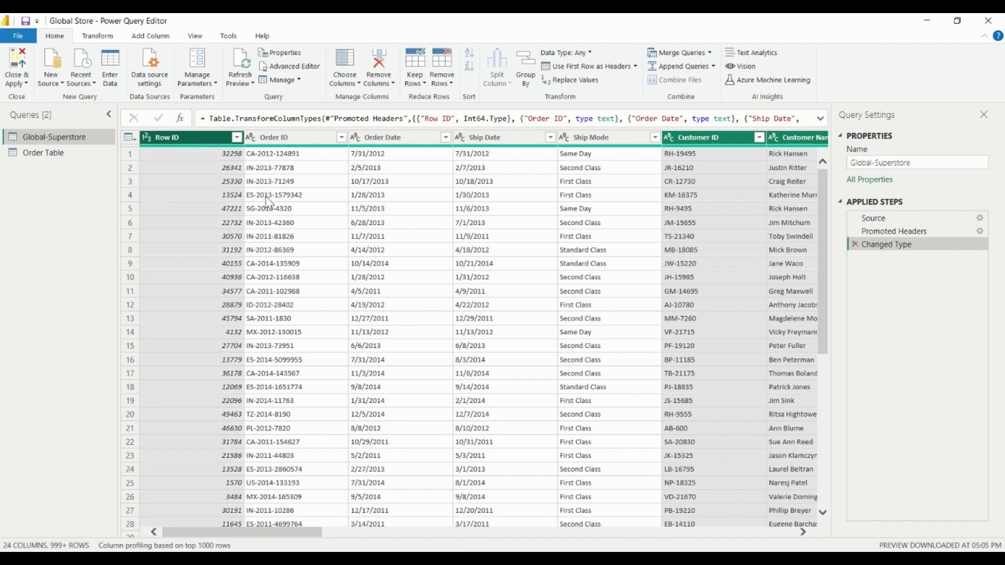
right_click(167, 138)
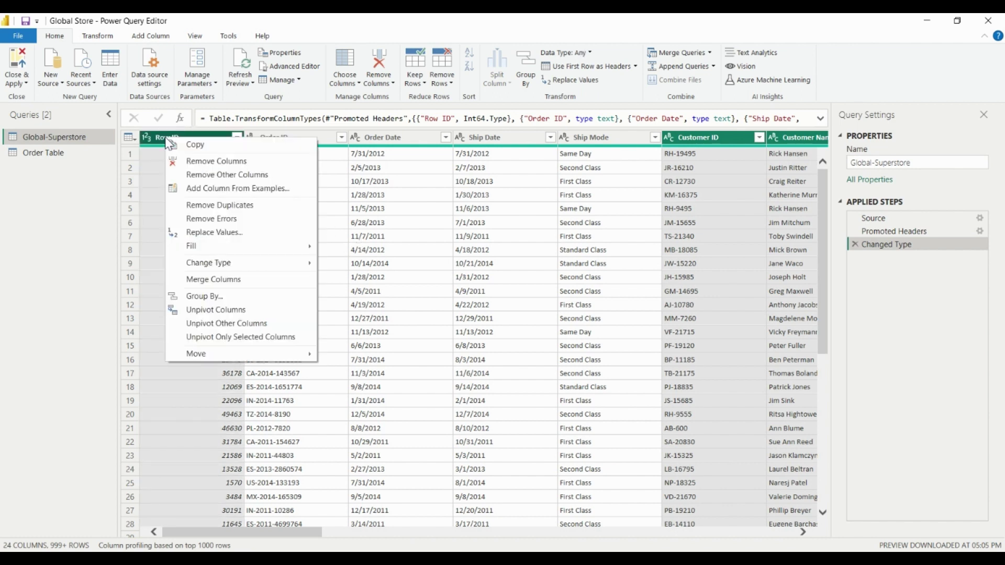
Step: Duplicate the Global-Superstore query again and keep only its Row ID, Customer ID and Customer Name columns
right_click(81, 137)
click(128, 233)
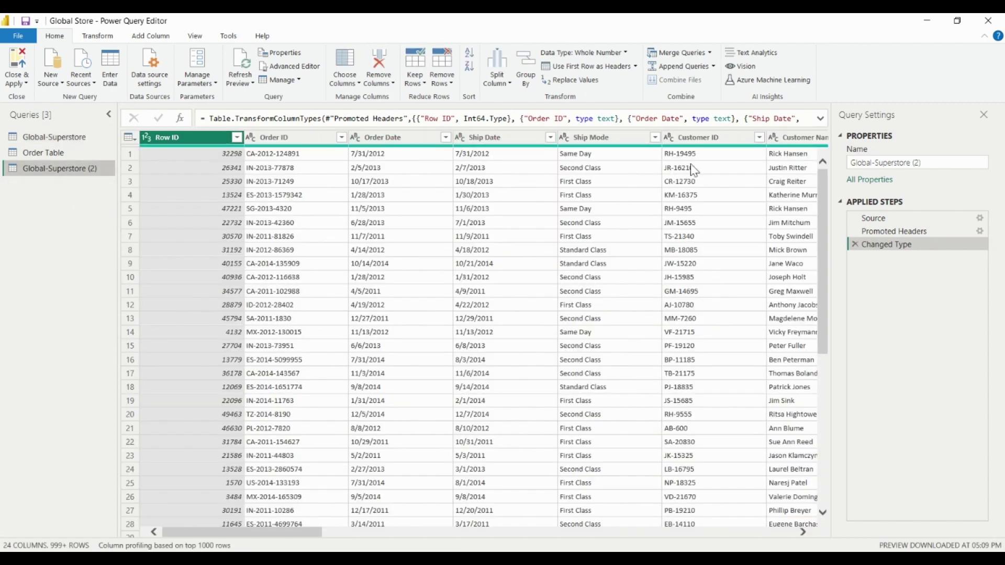
click(722, 137)
ctrl+click(796, 137)
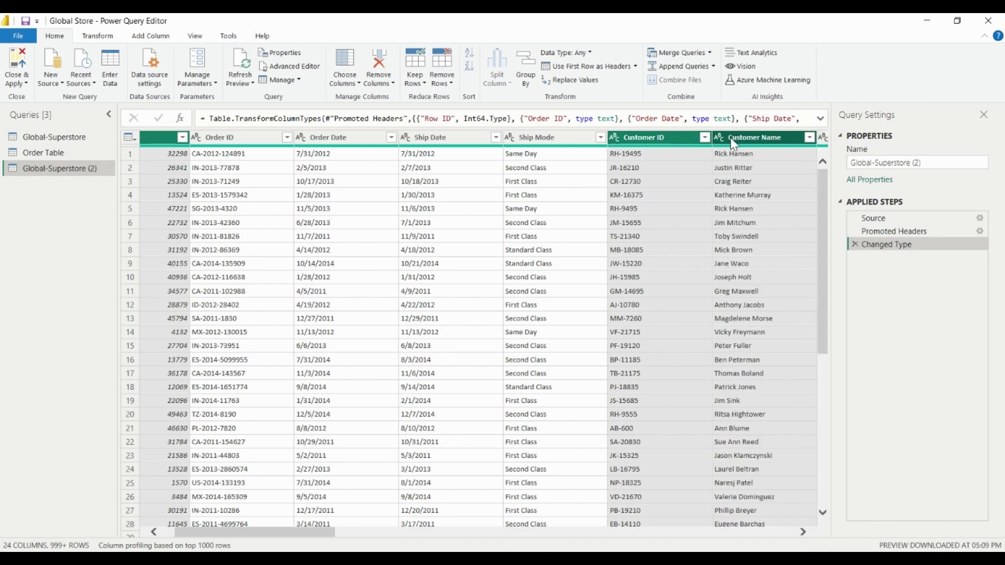
right_click(665, 140)
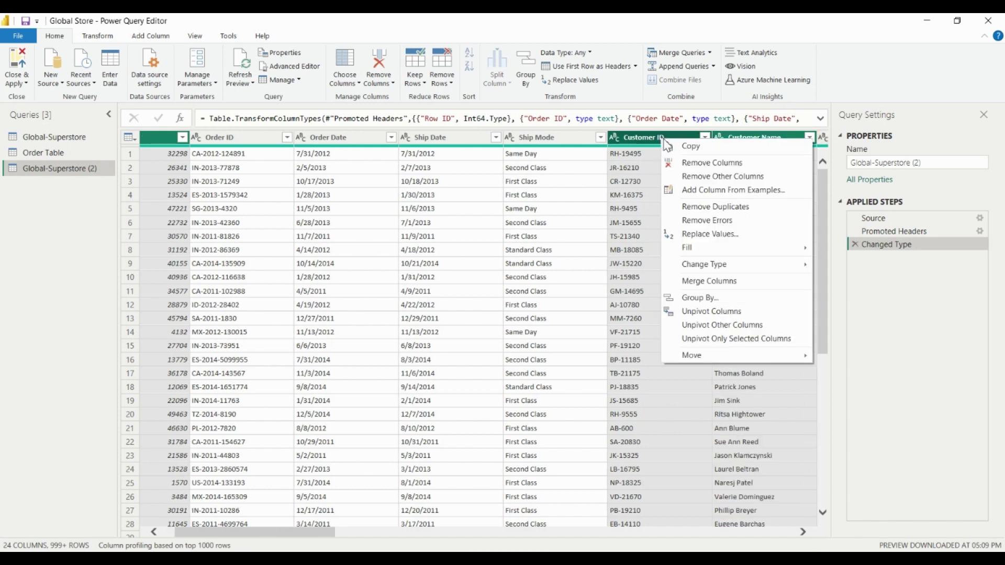
click(704, 176)
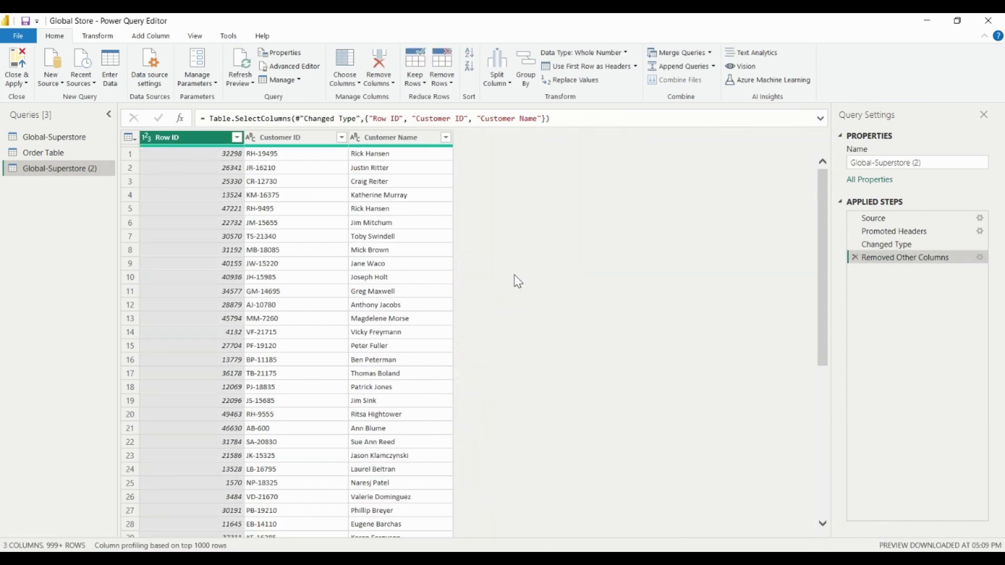
Step: Rename the duplicated Global-Superstore (2) query as Customer Table
double_click(38, 167)
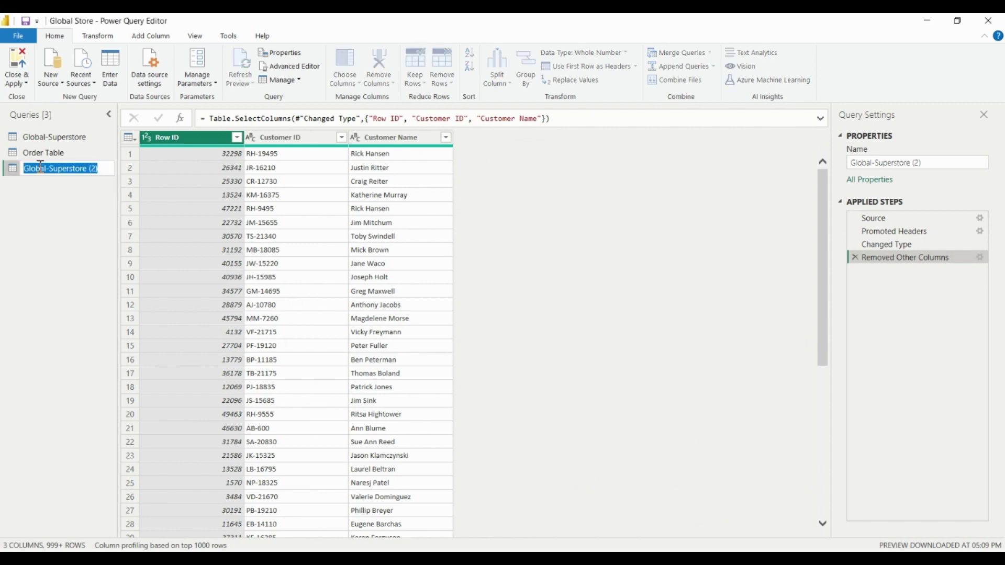
text(Custo)
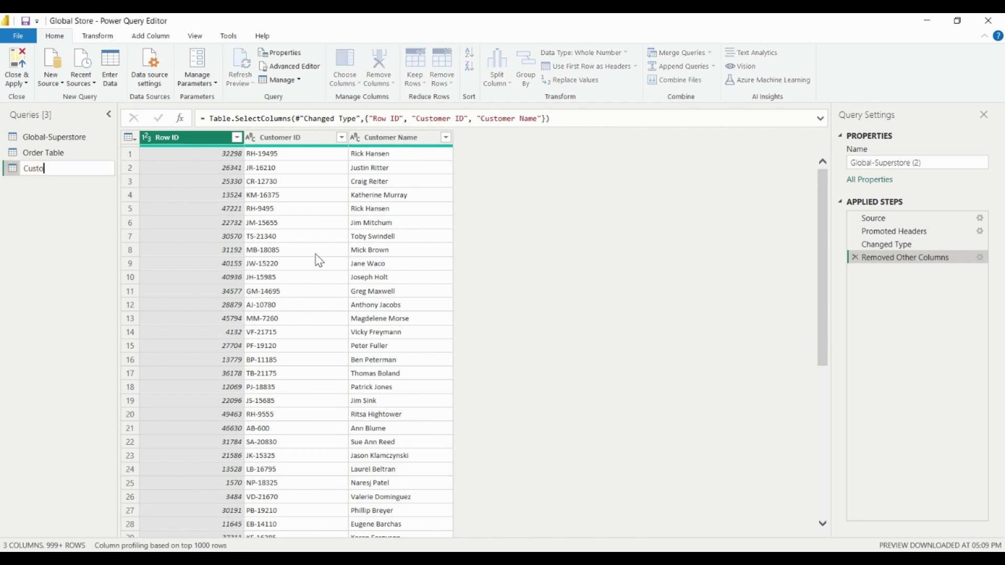
text(mer Table)
key(Return)
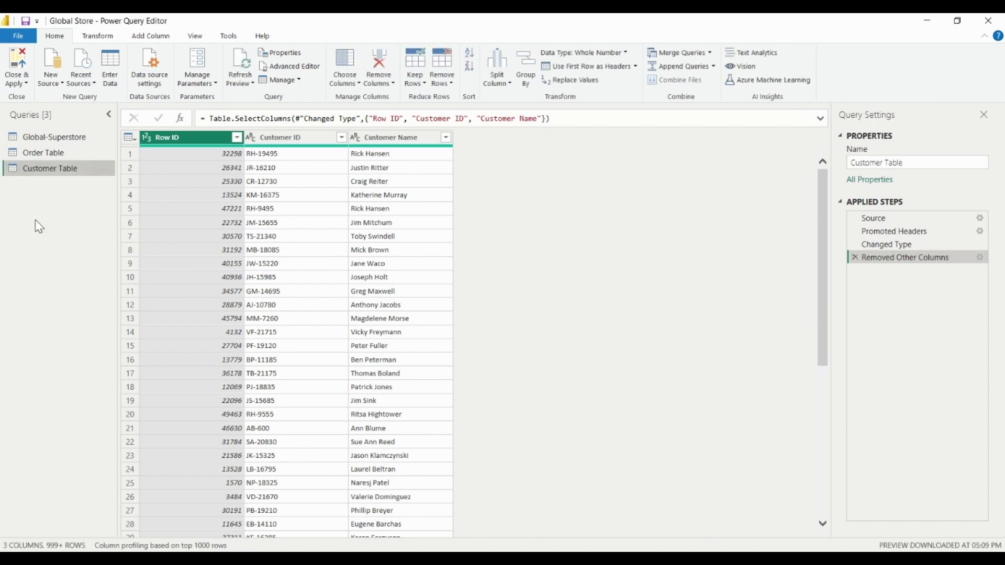
Step: Look over the product columns of the original Global-Superstore query and duplicate that query once more
click(69, 138)
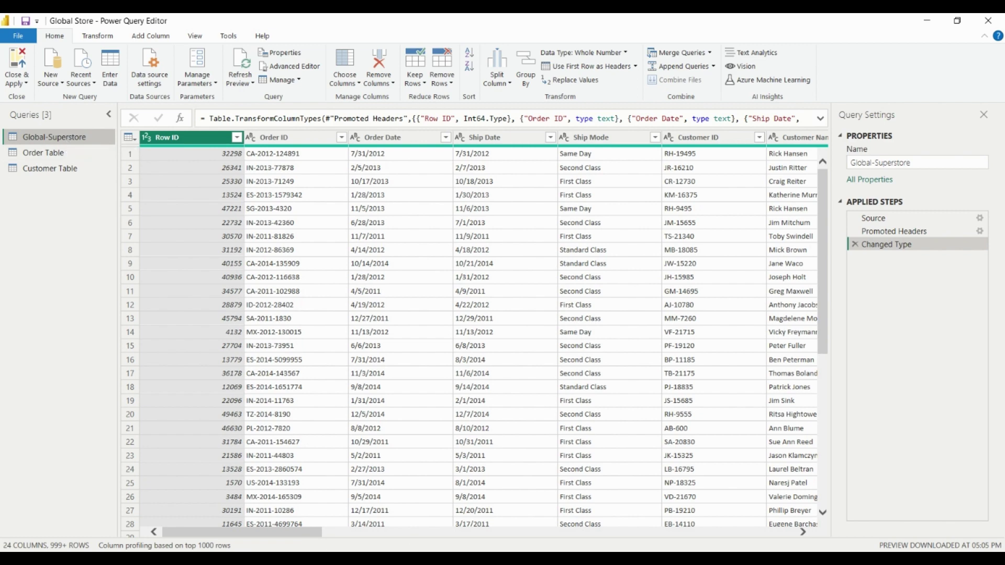
drag(311, 536, 636, 547)
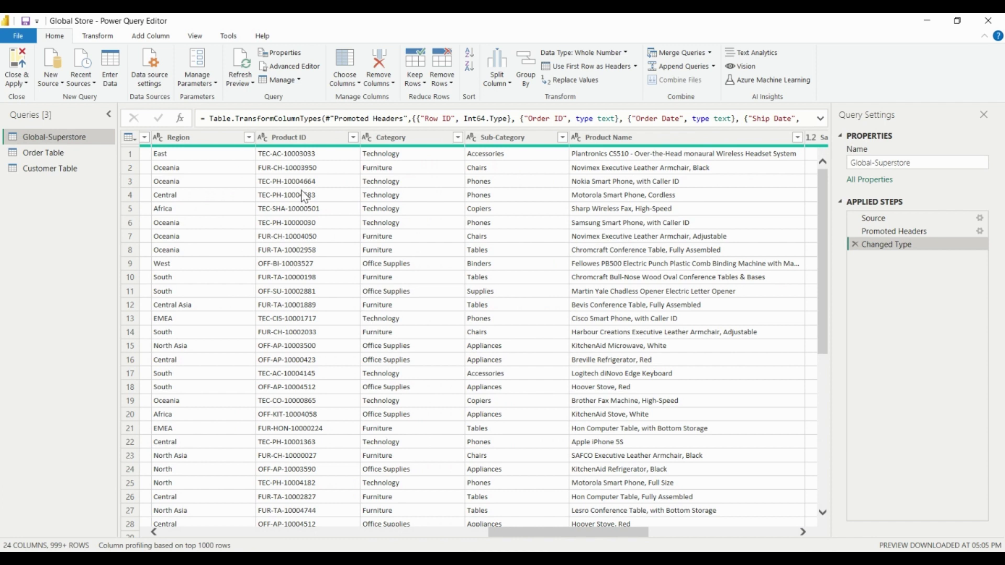
click(296, 138)
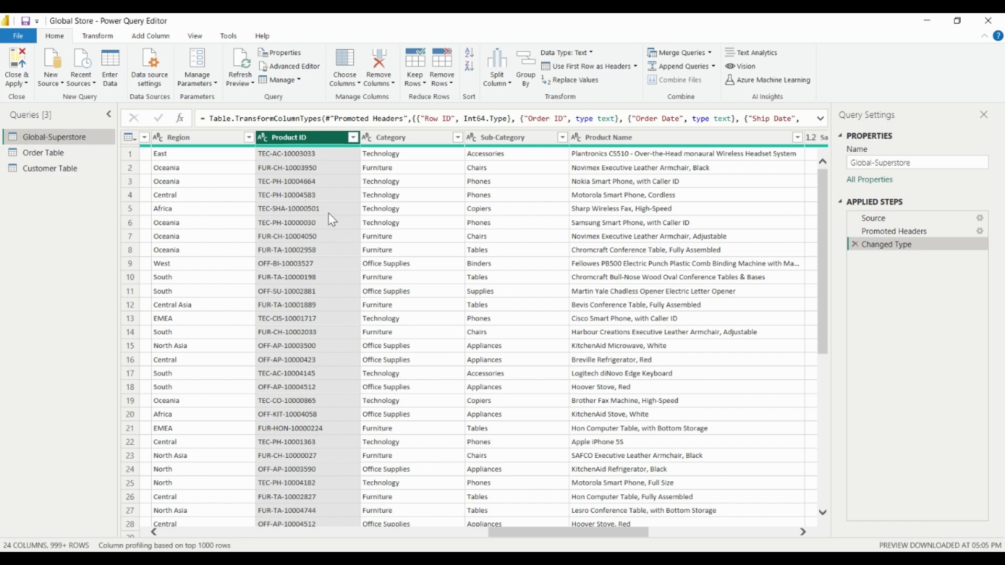
right_click(72, 137)
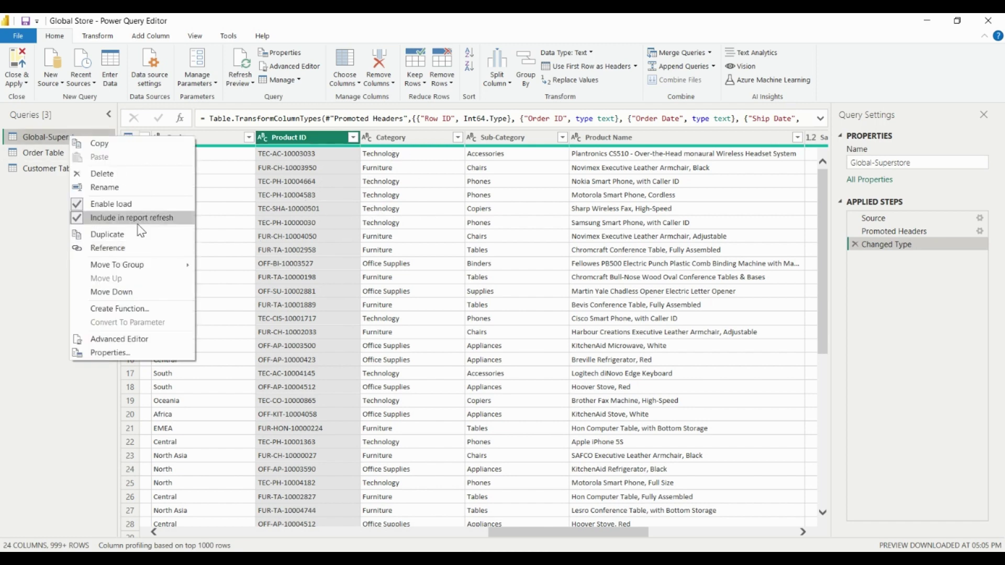
click(111, 235)
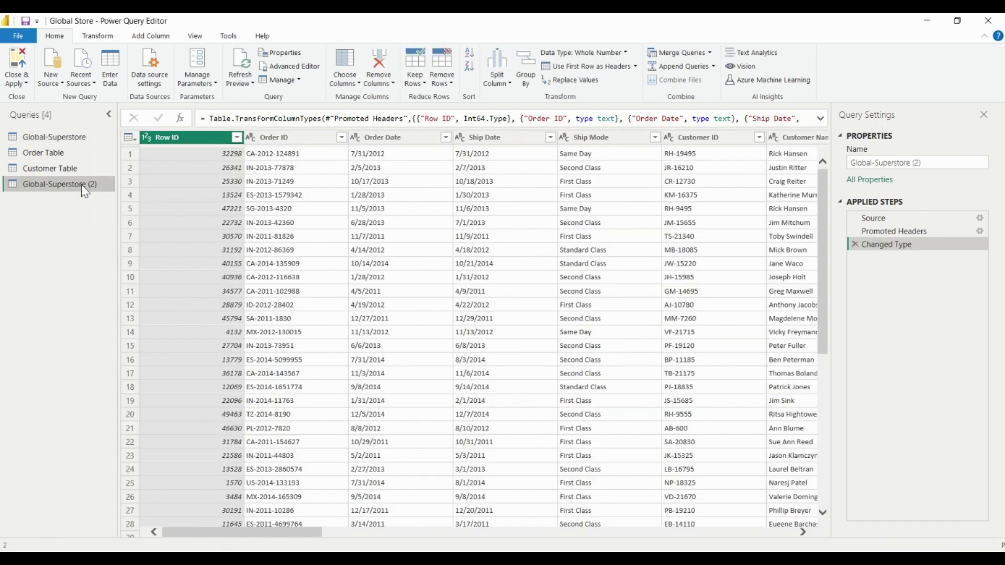
Step: Keep only the Row ID, Product ID, Category, Sub-Category and Product Name columns in the new duplicate query
drag(225, 534, 543, 535)
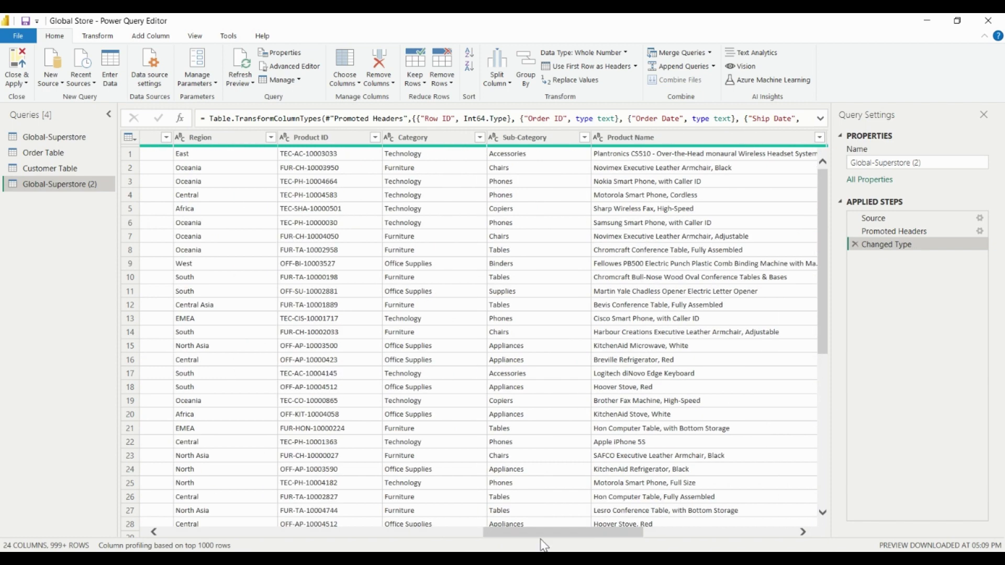
click(314, 137)
ctrl+click(453, 138)
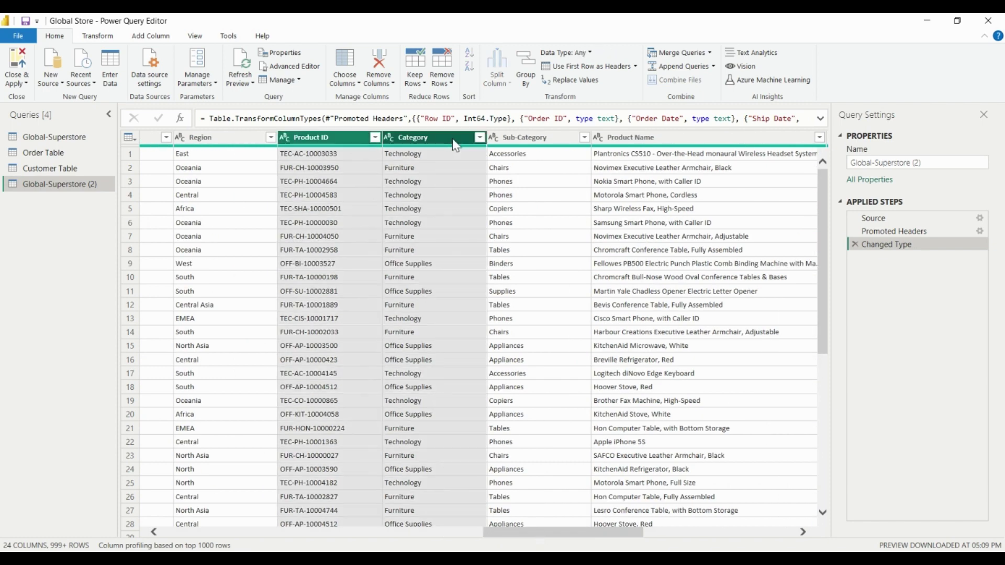
ctrl+click(526, 138)
ctrl+click(673, 136)
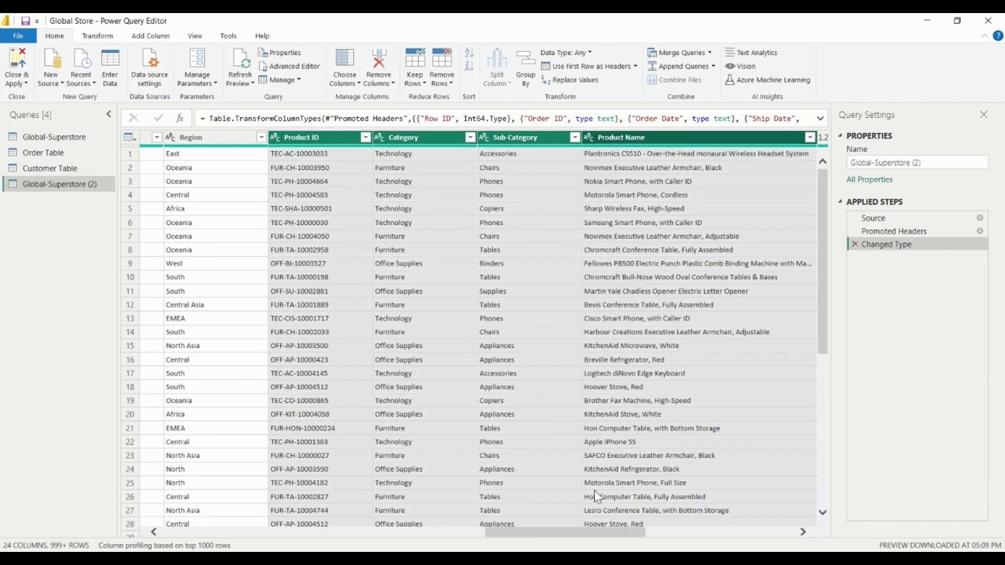
drag(516, 535, 136, 447)
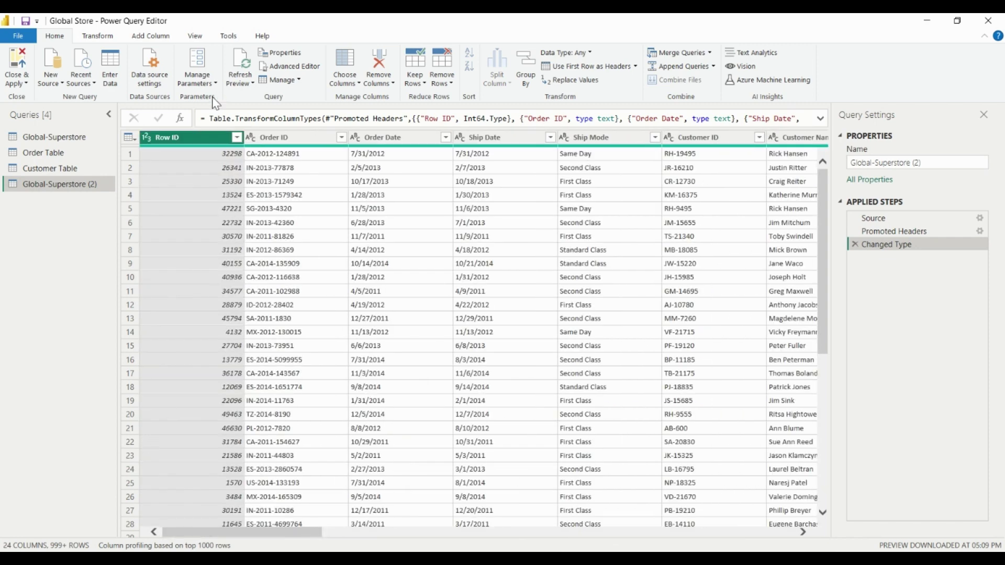
right_click(208, 141)
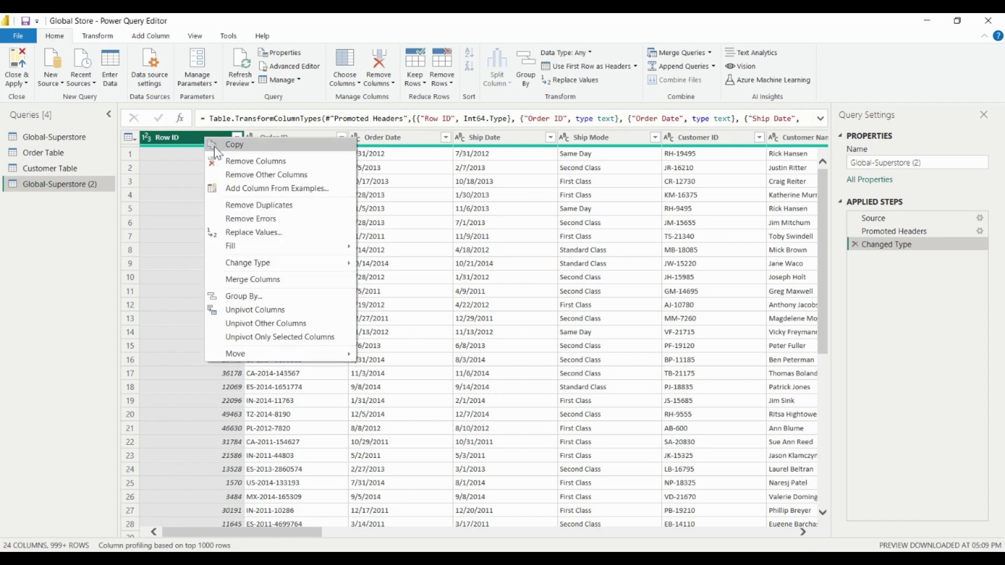
click(267, 174)
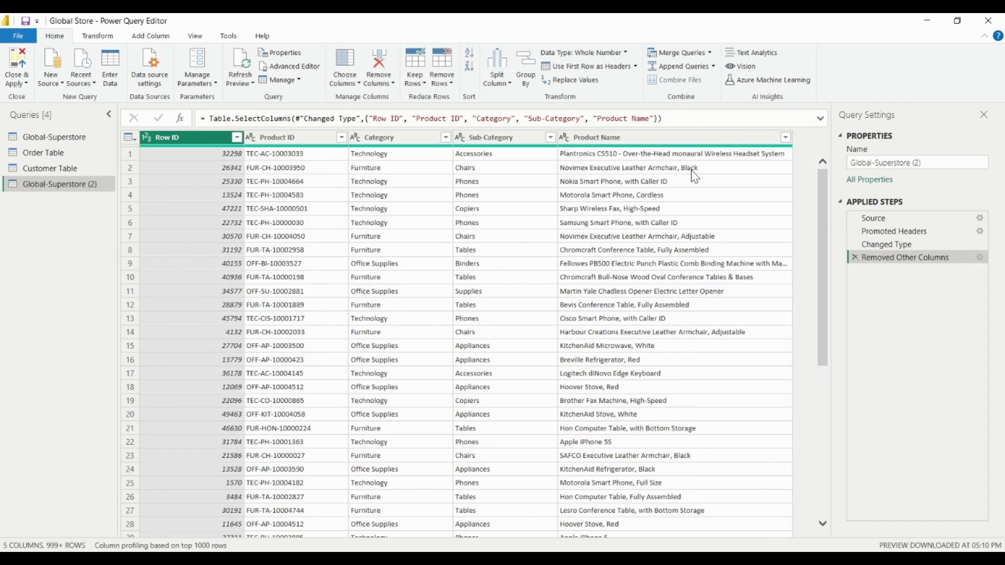
Step: Rename the query holding the product columns as Product Table
double_click(46, 182)
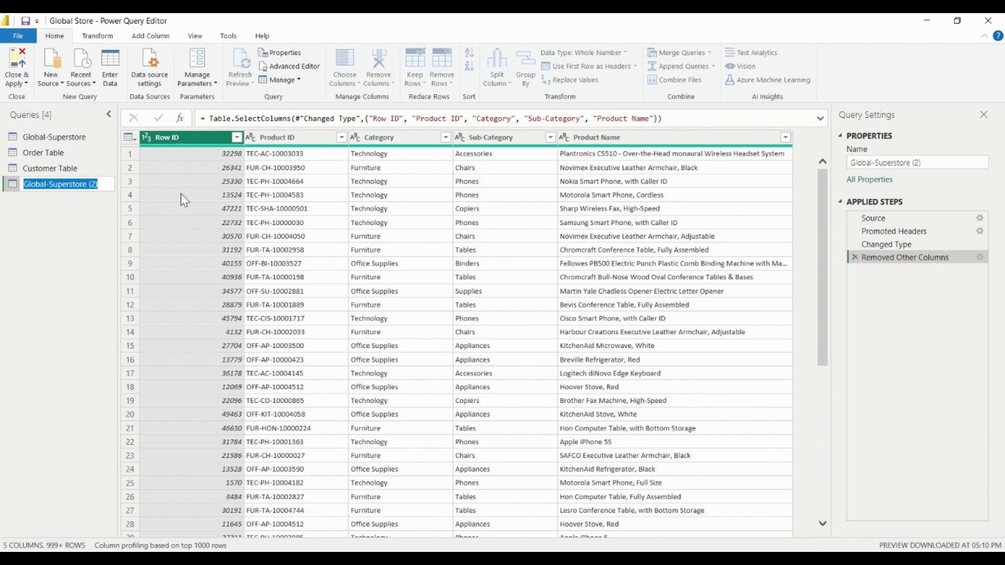
text(O)
key(BackSpace)
text(P)
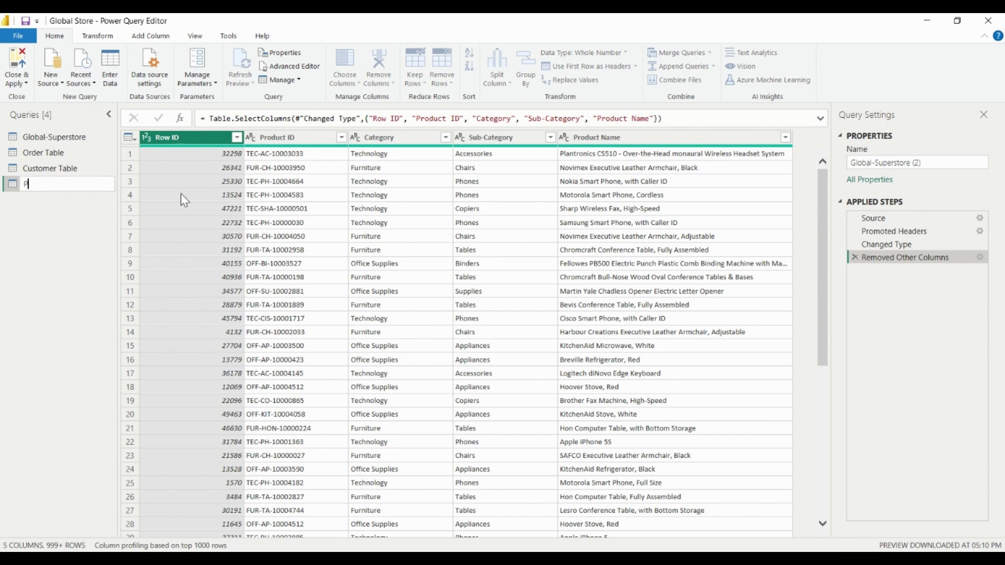
text(roduct Table)
key(Return)
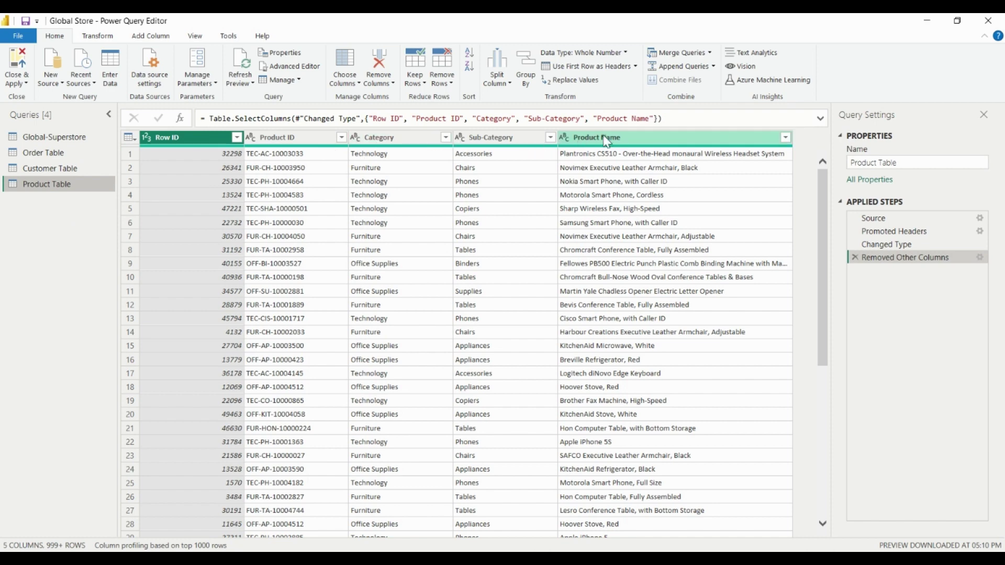
Step: Review the columns of the Customer Table and Order Table queries and return to the Global-Superstore query
click(79, 168)
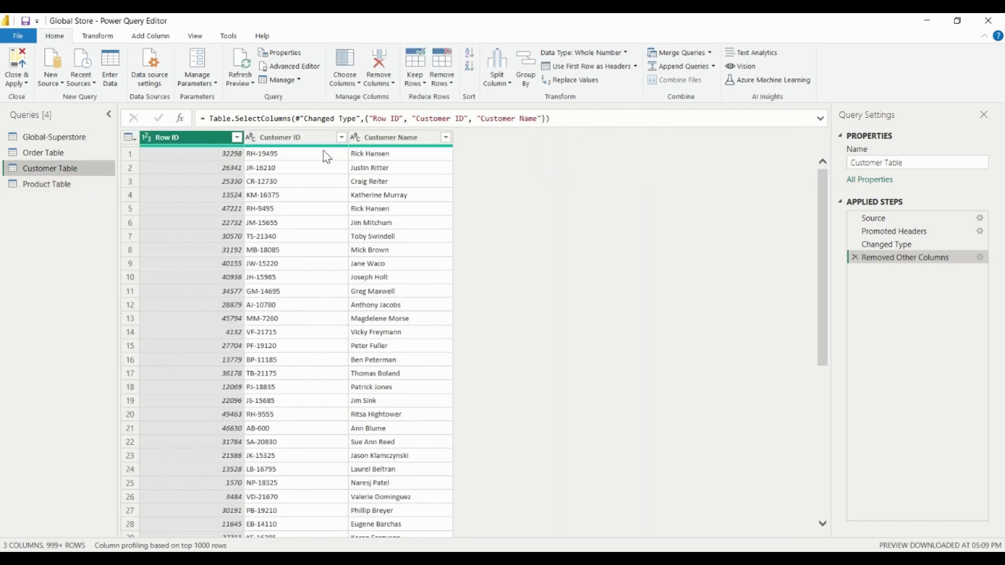
click(63, 153)
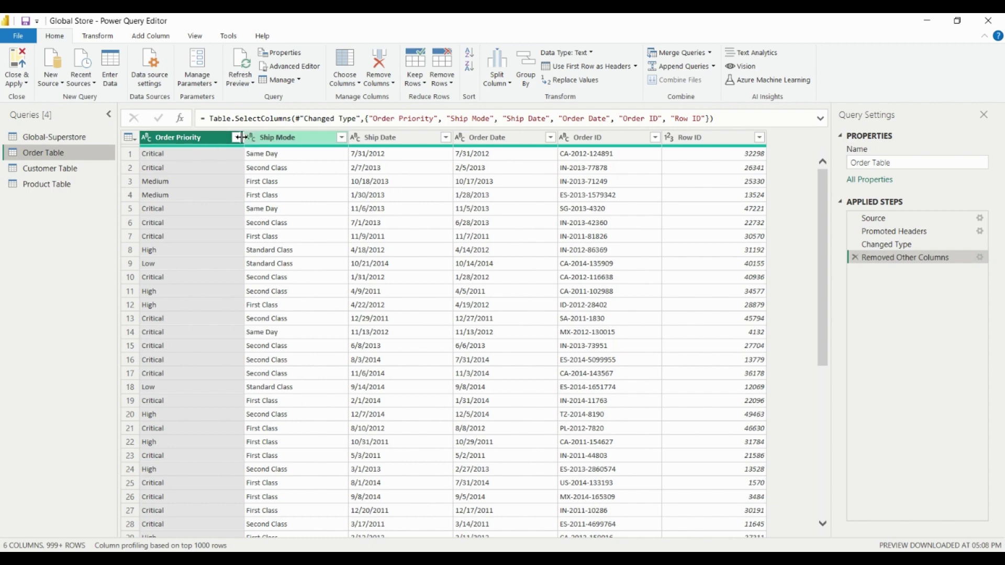
click(57, 138)
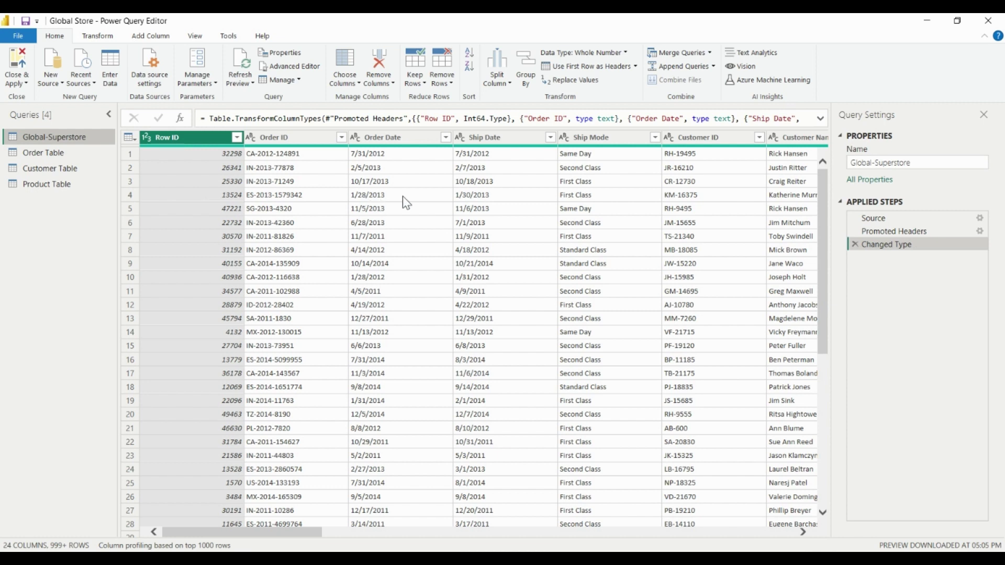
Step: Remove the Order ID, Order Date, Ship Date, Ship Mode, Customer ID, Customer Name, Product ID, Category, Sub-Category, Product Name and Order Priority columns from Global-Superstore
click(291, 140)
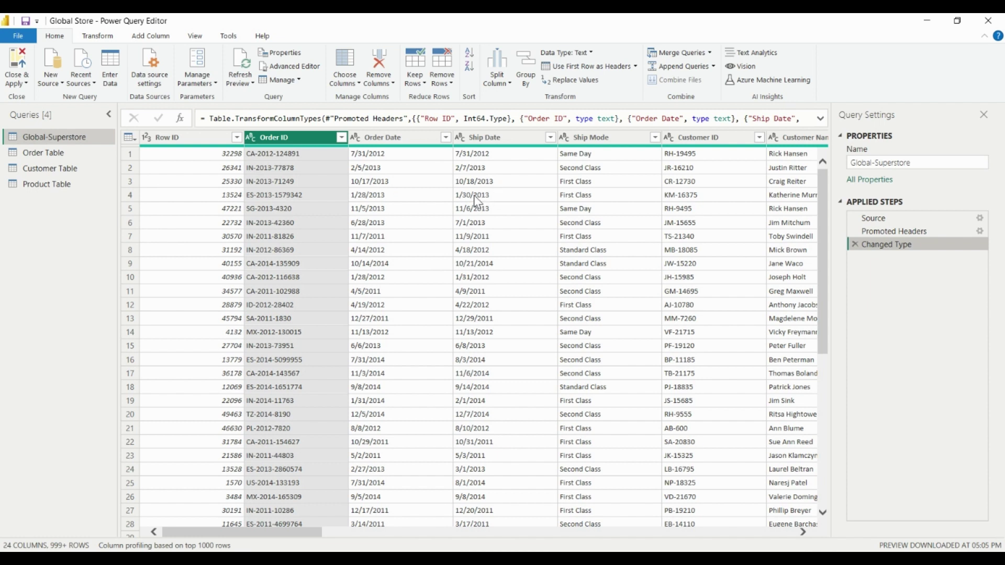
ctrl+click(403, 138)
ctrl+click(493, 138)
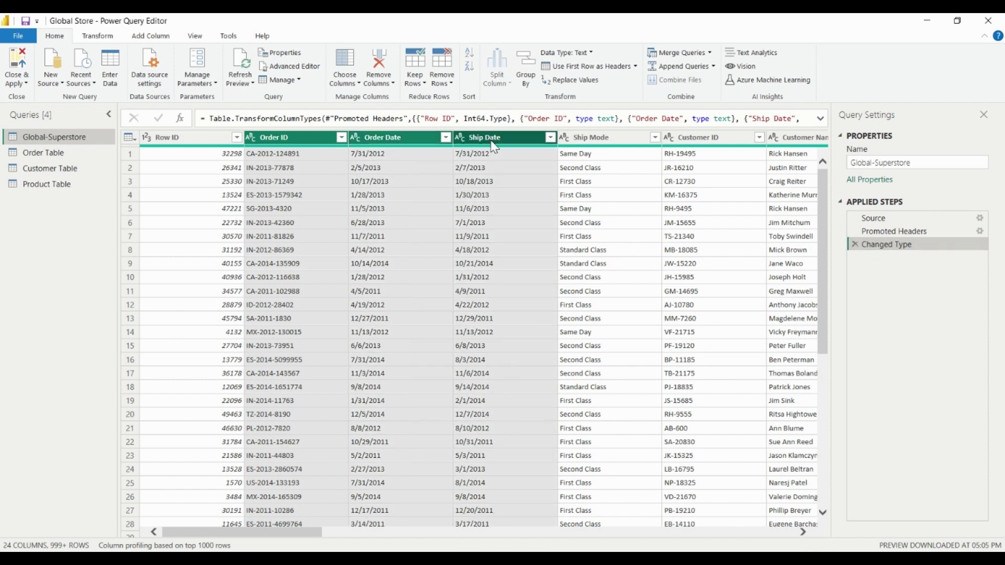
ctrl+click(610, 137)
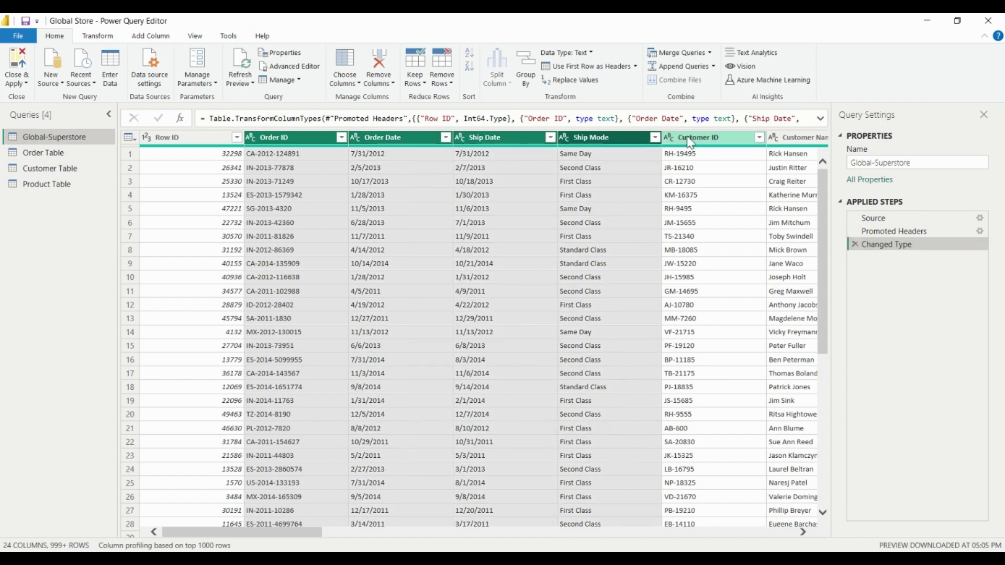
ctrl+click(686, 139)
ctrl+click(784, 137)
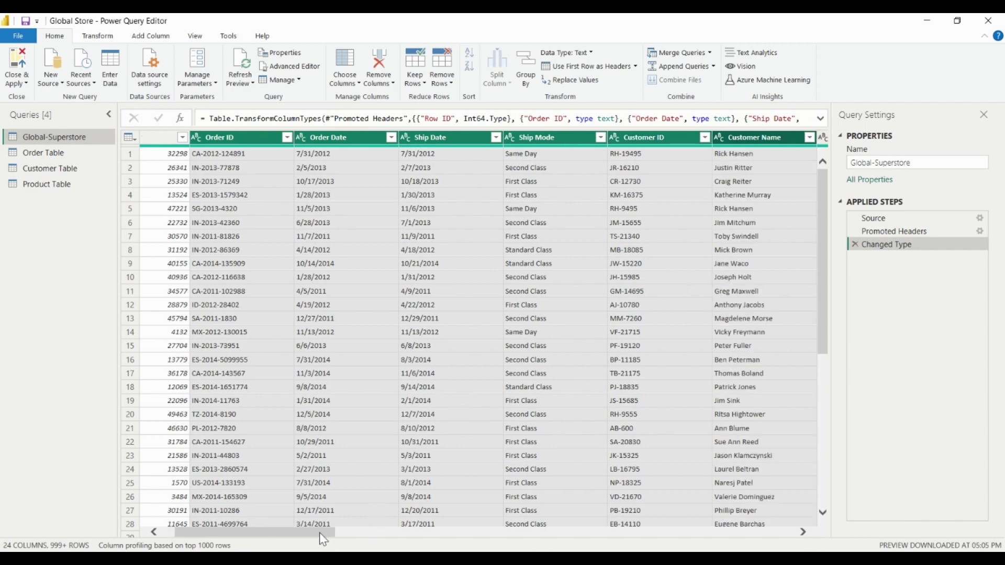
drag(321, 533, 828, 510)
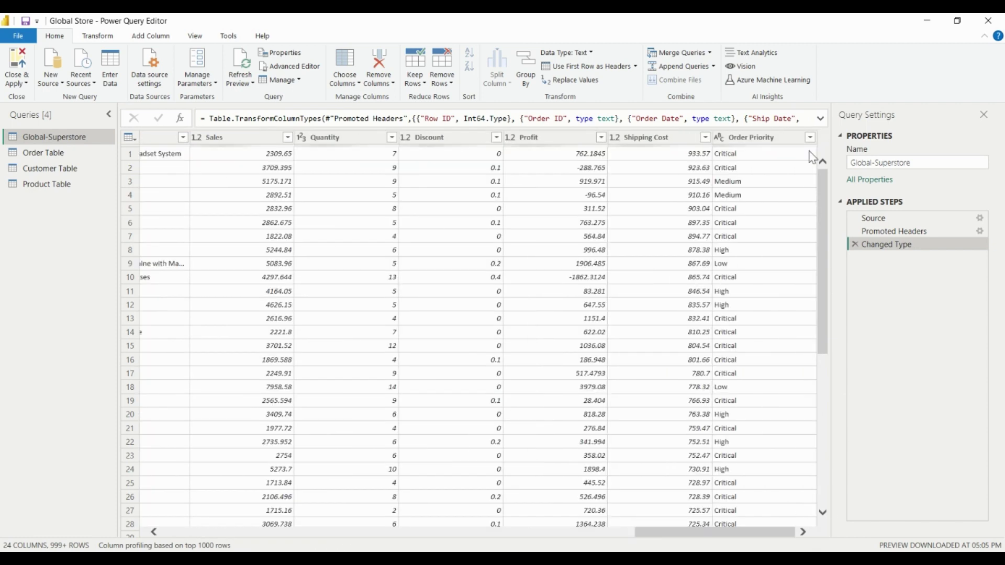
ctrl+click(749, 137)
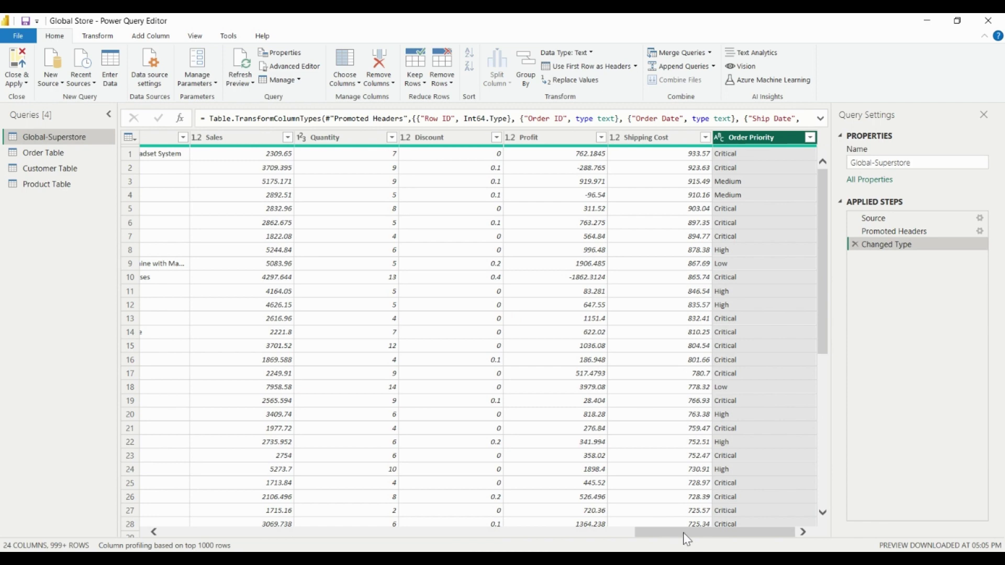
drag(688, 533, 559, 533)
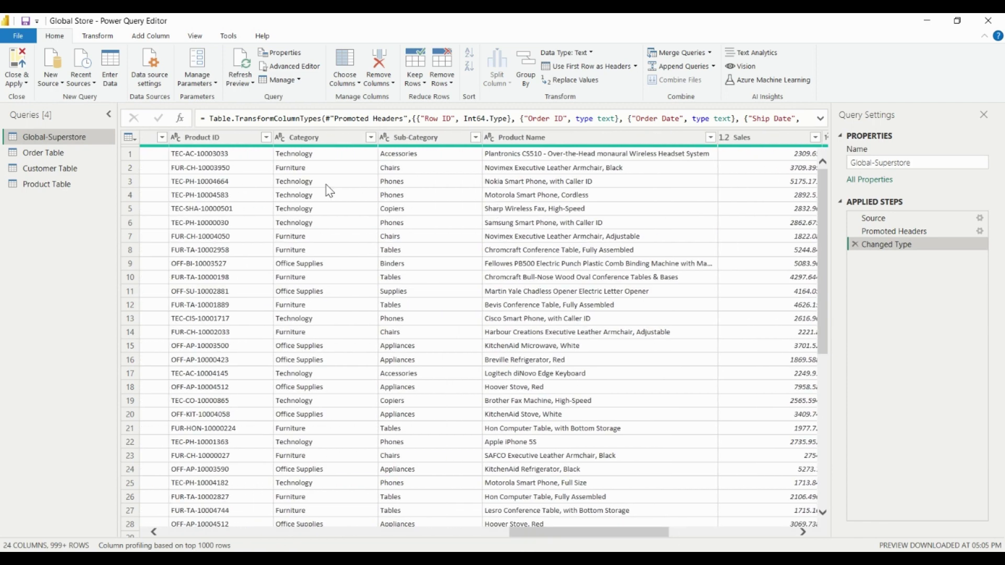
click(209, 138)
ctrl+click(327, 138)
ctrl+click(410, 139)
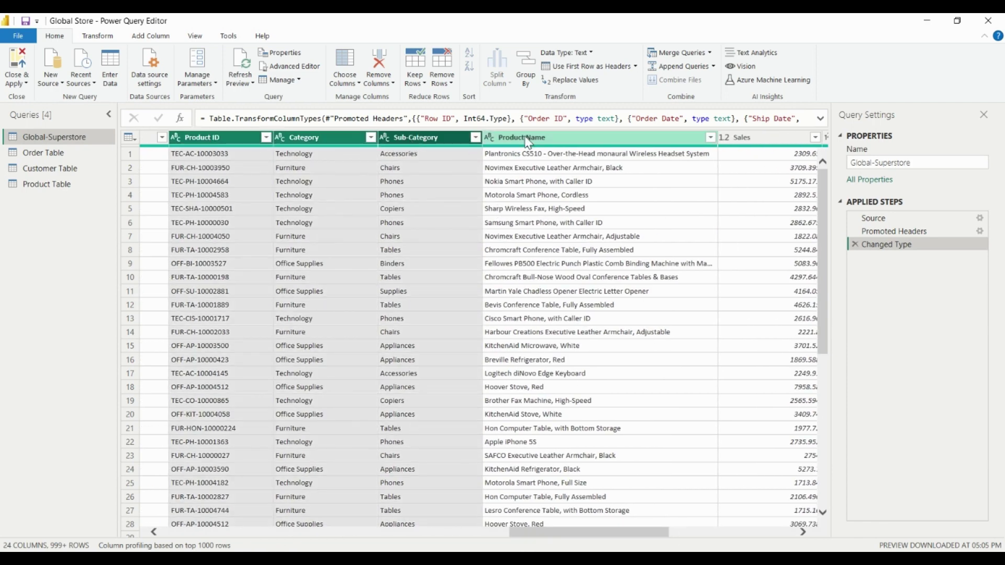
ctrl+click(529, 139)
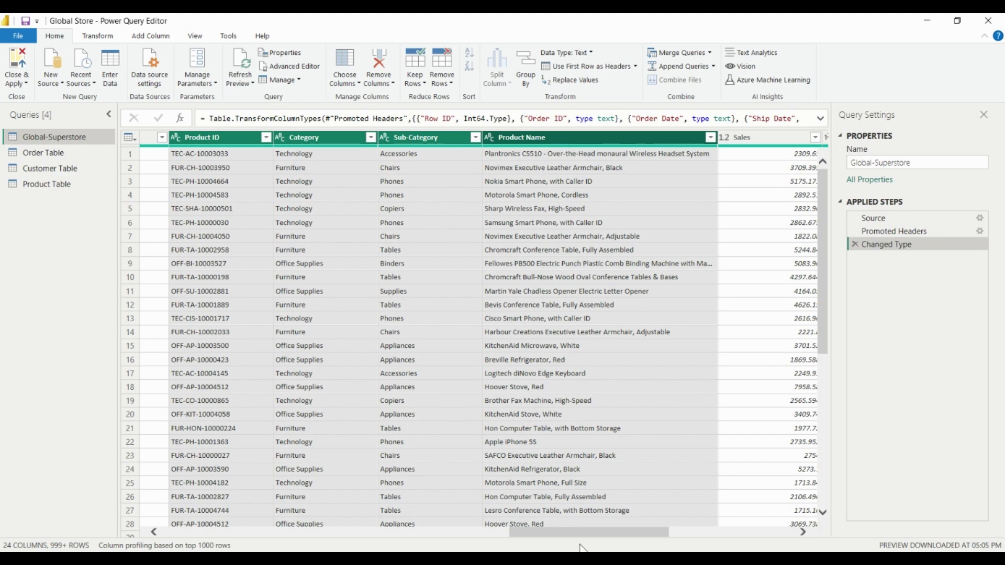
right_click(557, 142)
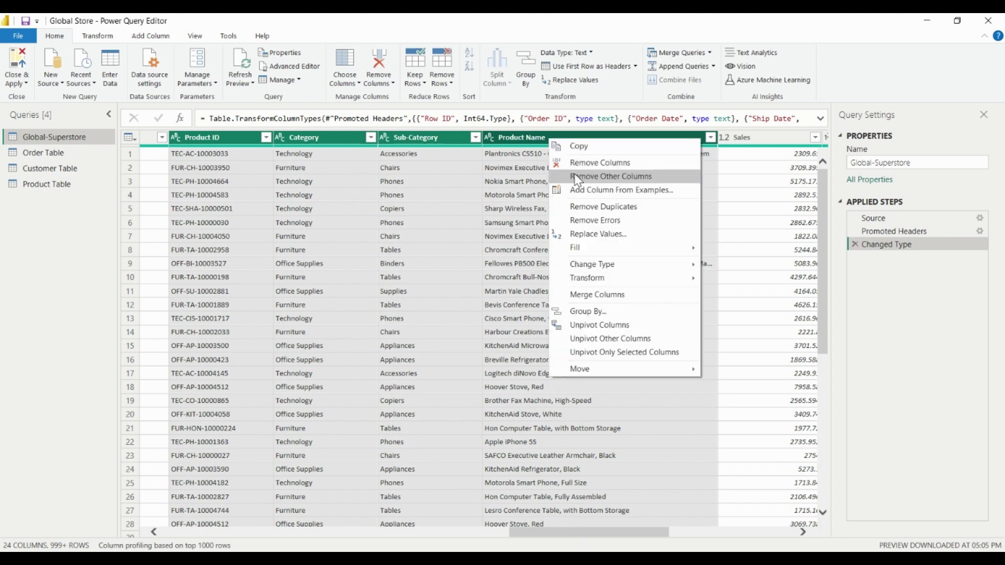
click(590, 167)
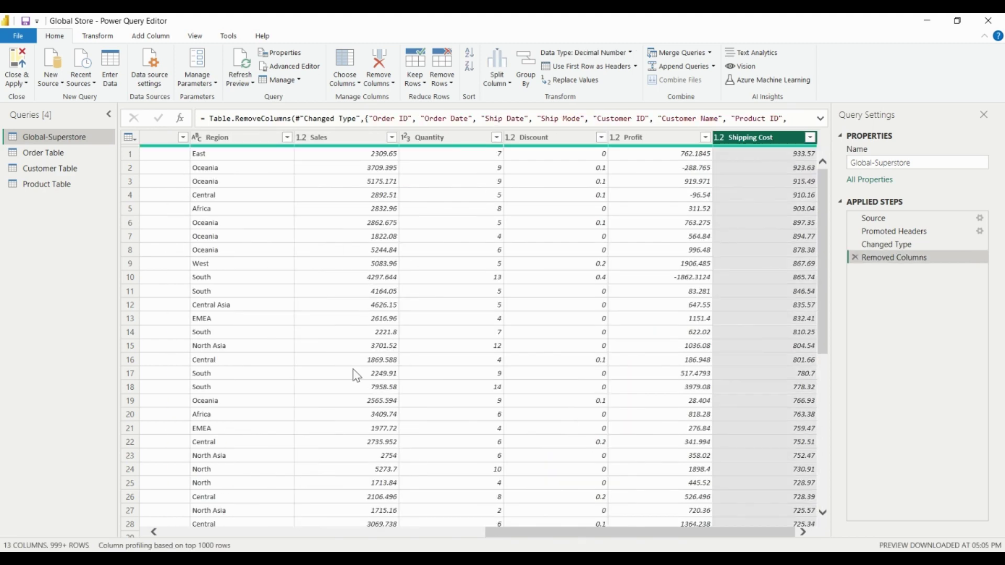
Step: Apply the query changes to the data model and close the Power Query Editor
drag(539, 530, 198, 443)
click(17, 81)
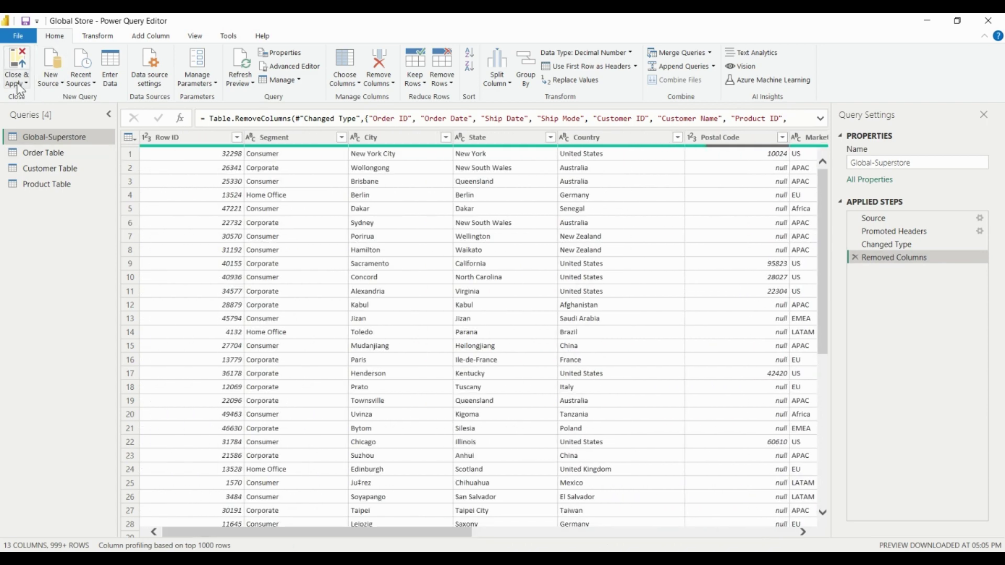
click(126, 153)
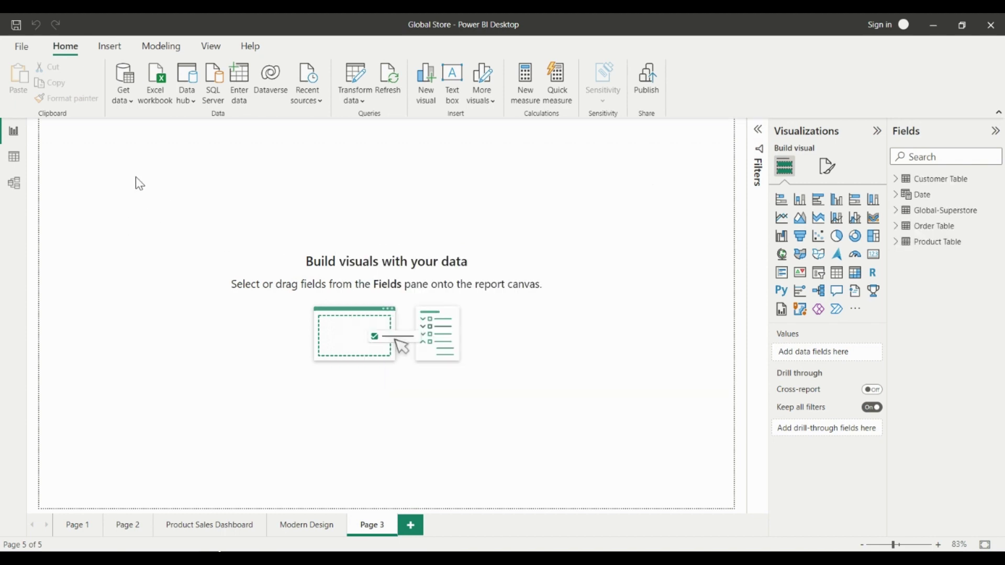
Step: Inspect the loaded Customer, Order and Product table rows and the model's table relationships, finishing in the report view
click(23, 163)
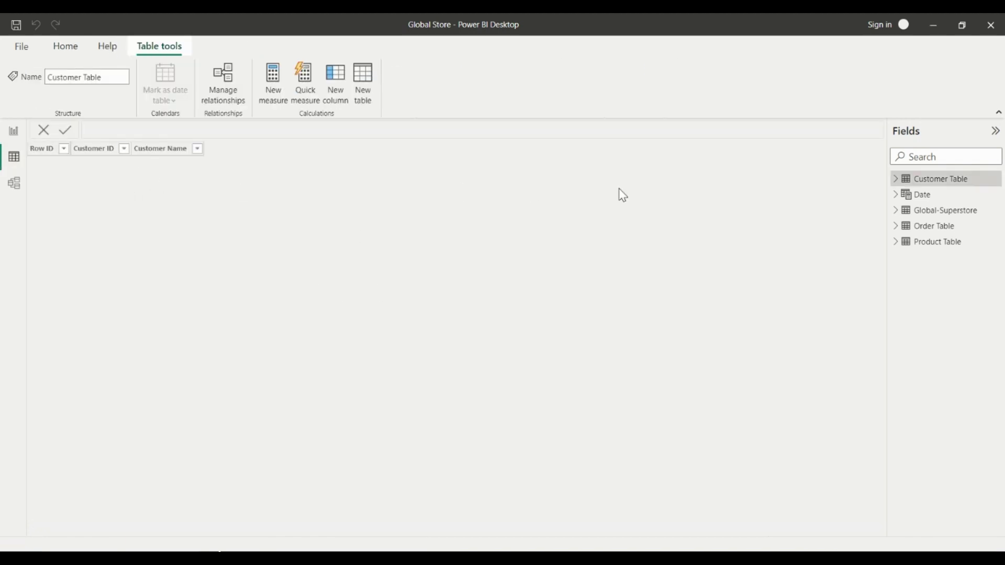
click(945, 179)
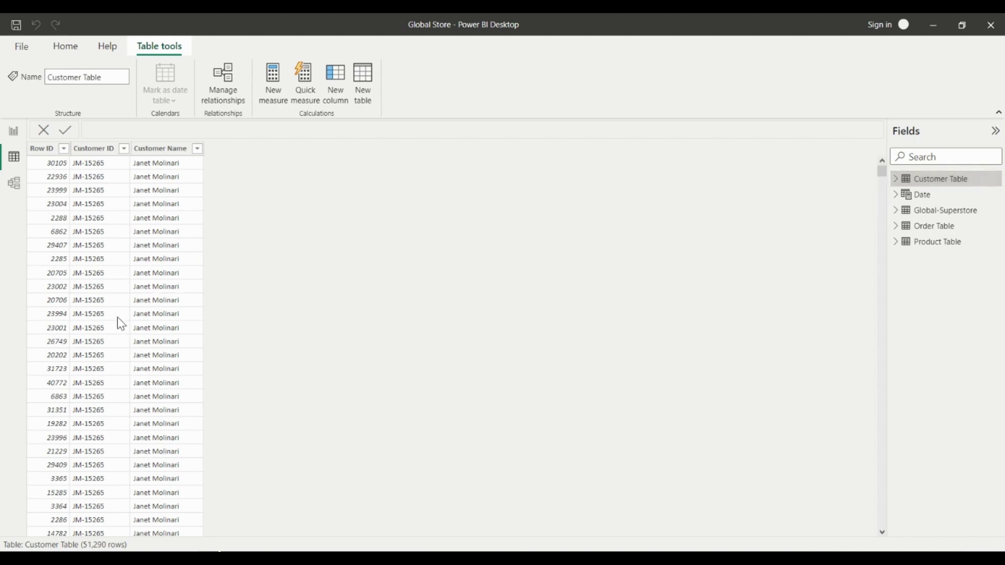
click(929, 226)
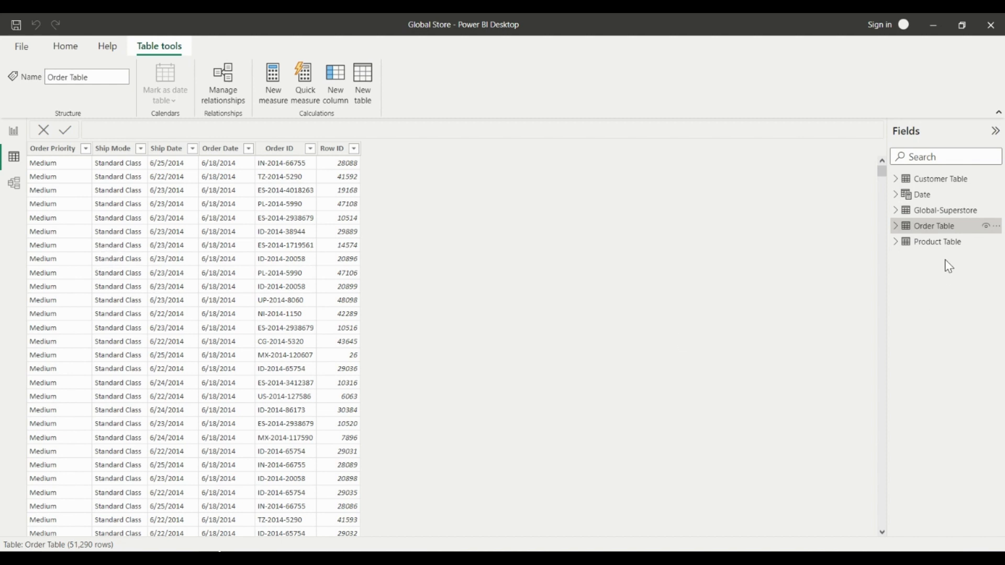
click(937, 243)
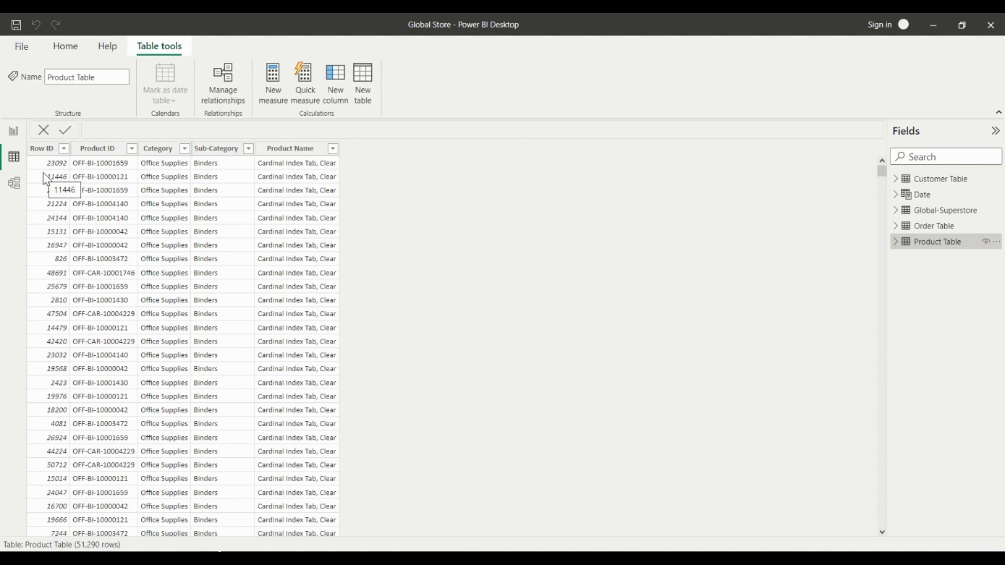
click(17, 185)
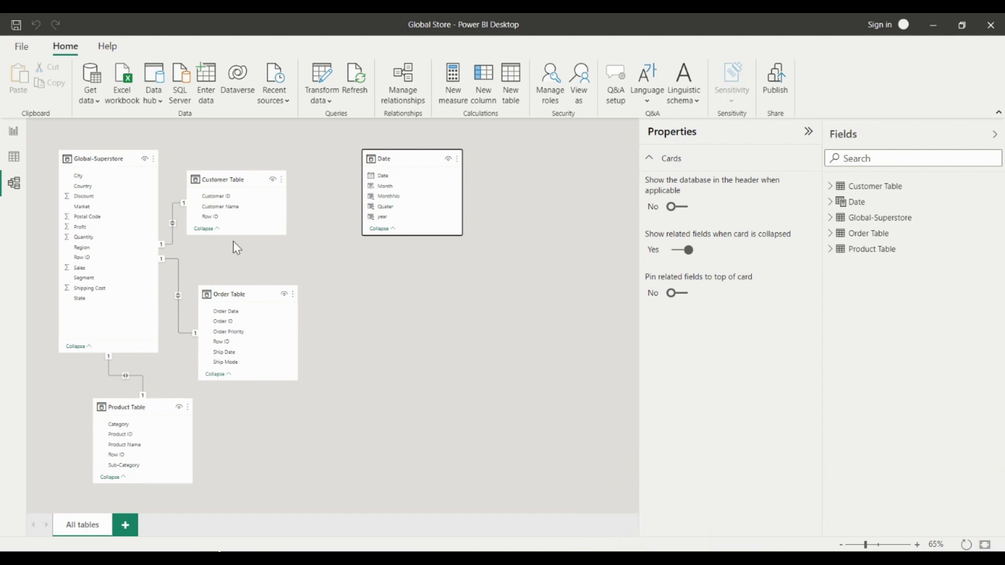
click(11, 134)
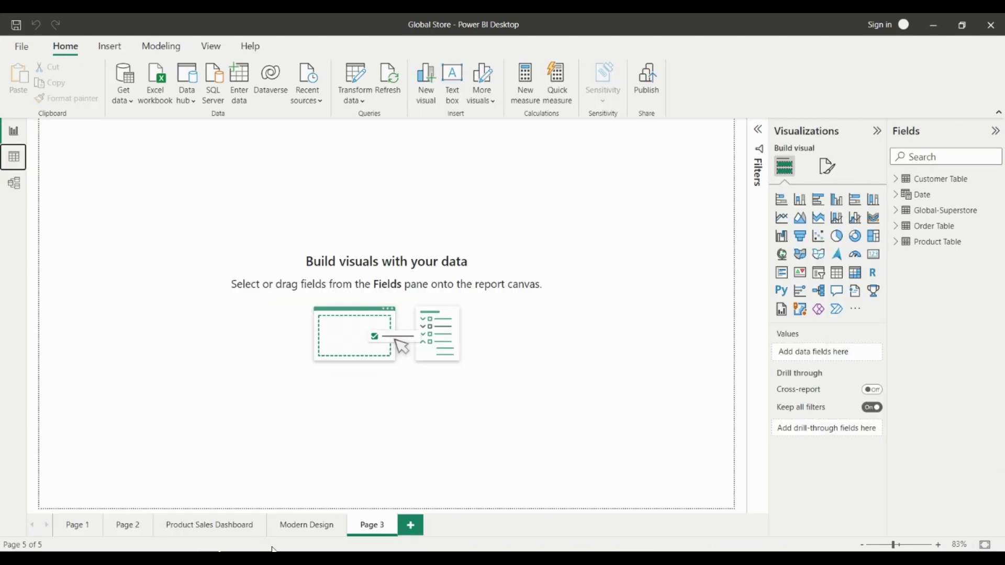